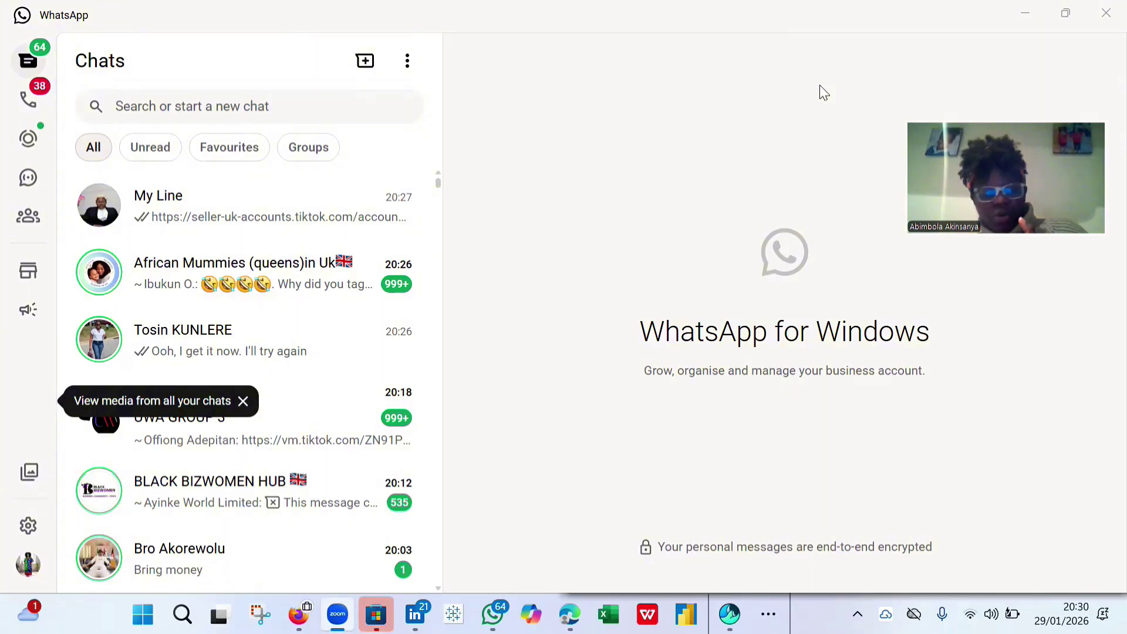
- Open the TikTok Shop UK seller registration link from the WhatsApp chat in Edge
key(ctrl+1)
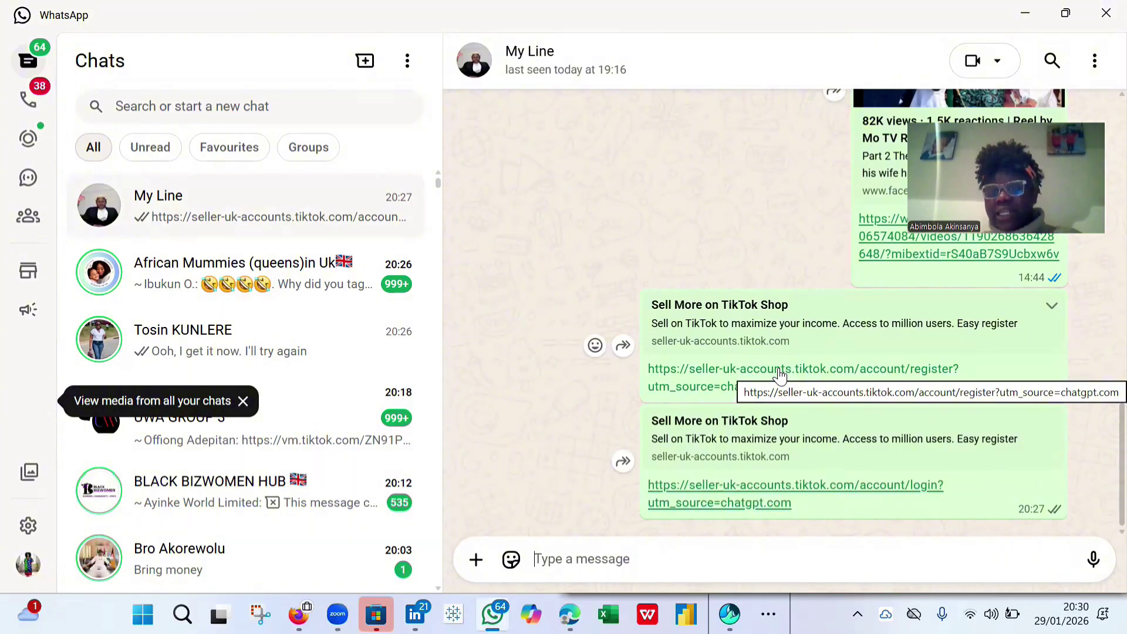
click(780, 375)
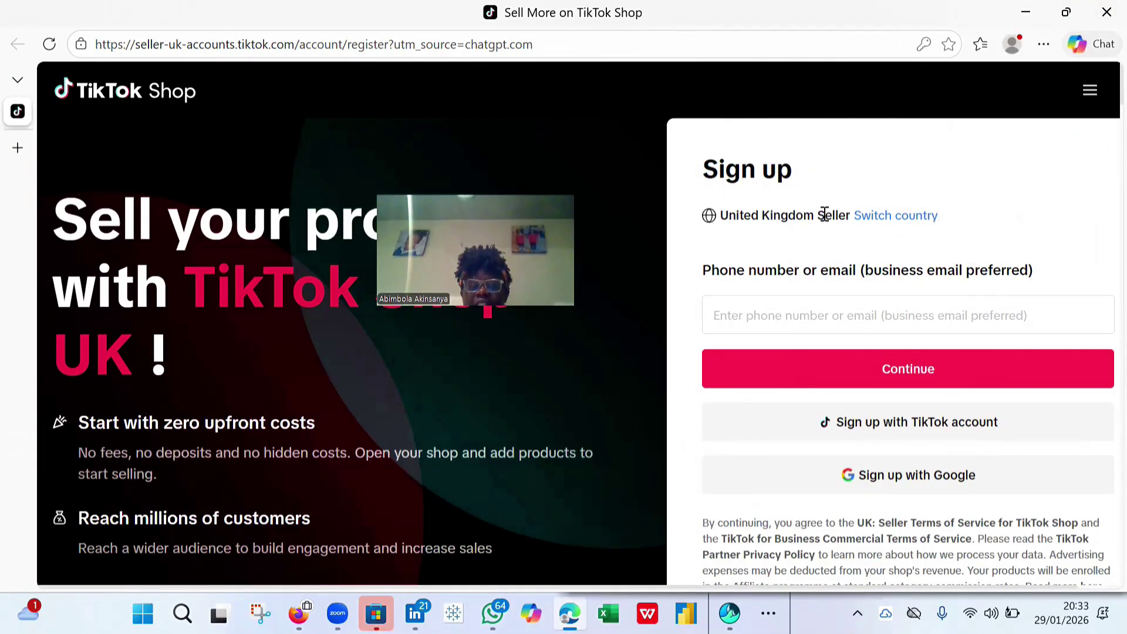
- Browse the seller country list but keep United Kingdom, then focus the phone/email field
click(897, 230)
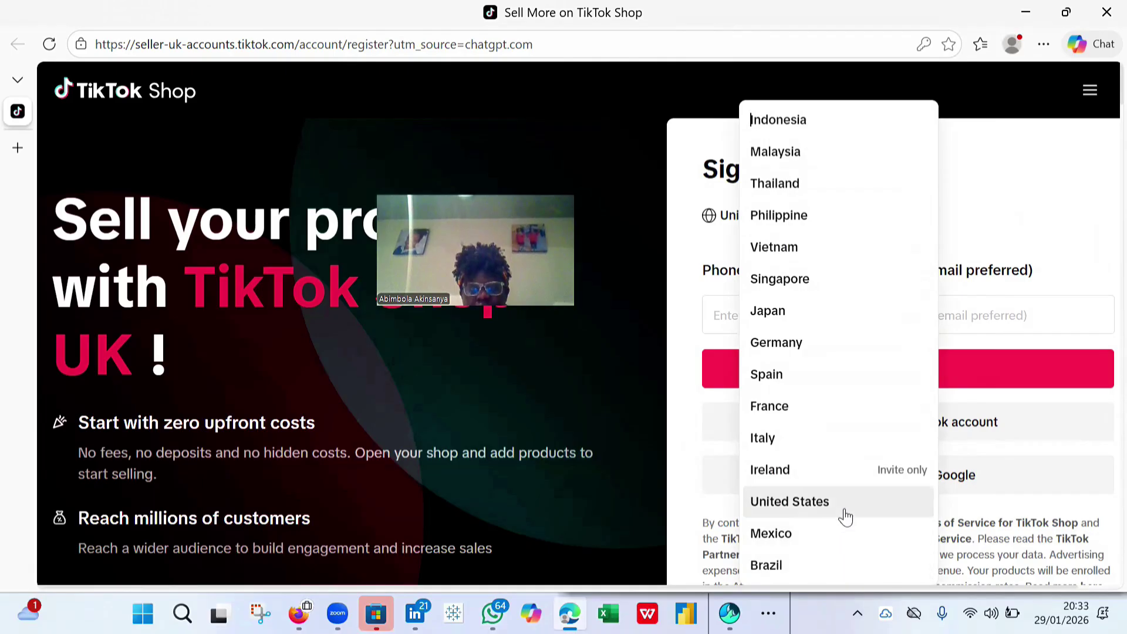
key(Up)
key(Up)
key(Up)
key(Up)
key(Up)
key(Up)
key(Up)
key(Up)
key(Up)
key(Up)
key(Up)
key(Up)
key(Up)
key(Up)
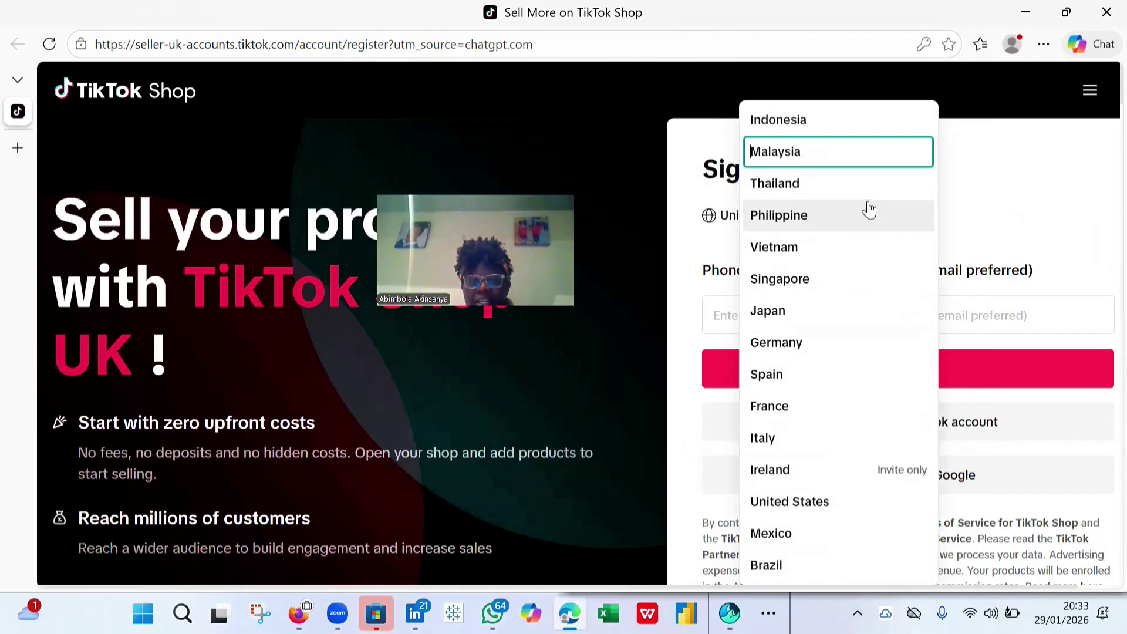
key(Down)
key(Down)
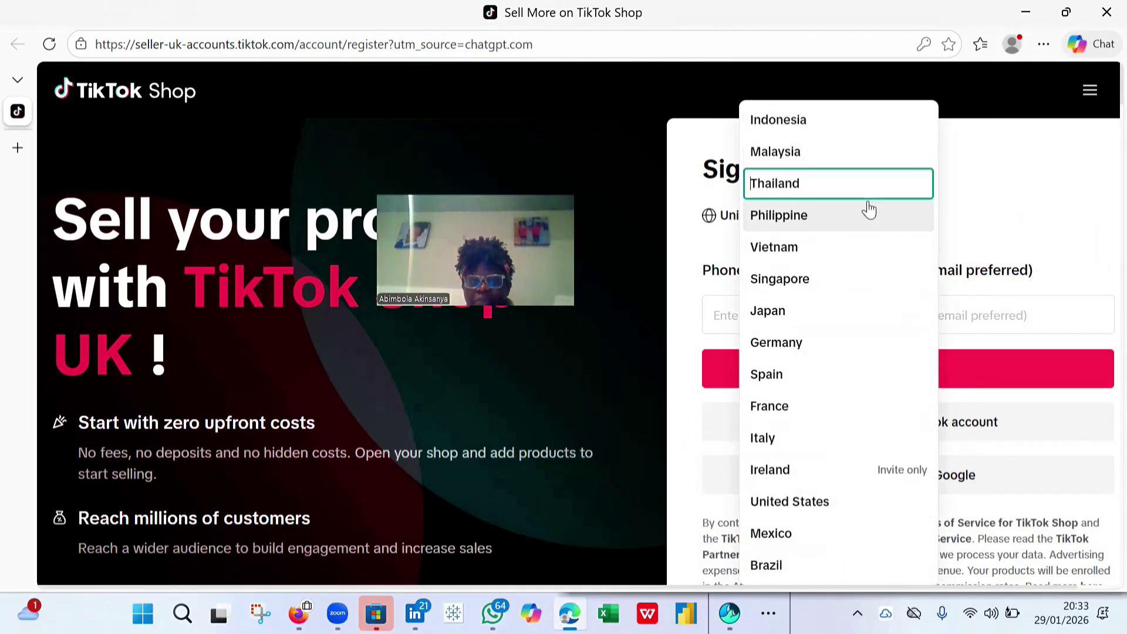
key(End)
key(Up)
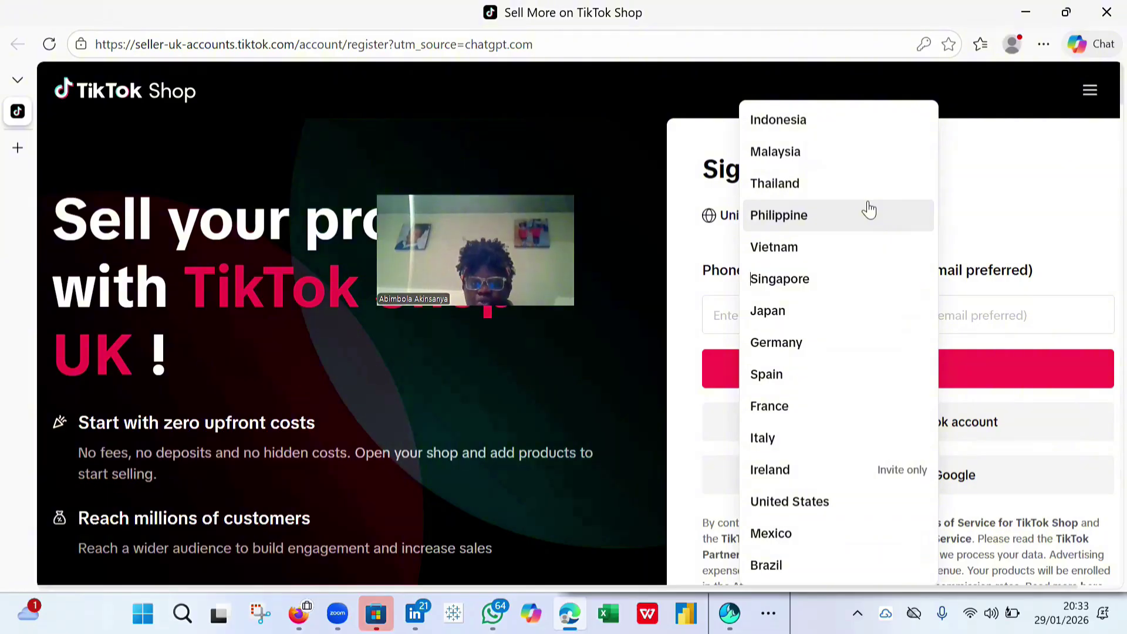
key(Tab)
key(Home)
click(738, 280)
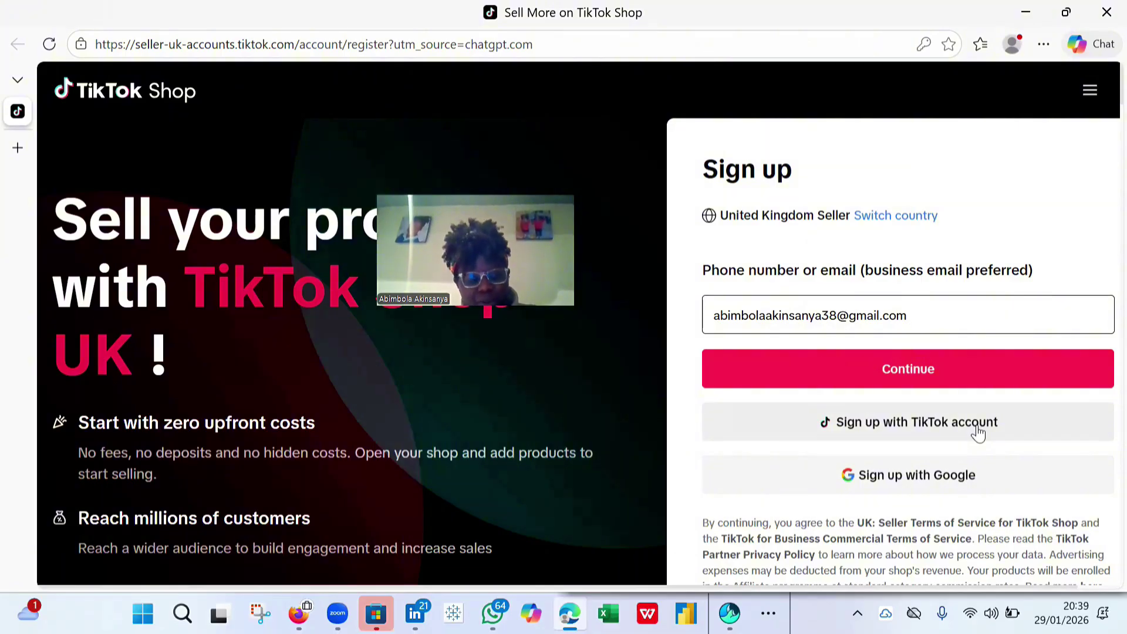
- Submit the email and pass the captcha by selecting the two matching shapes
click(947, 368)
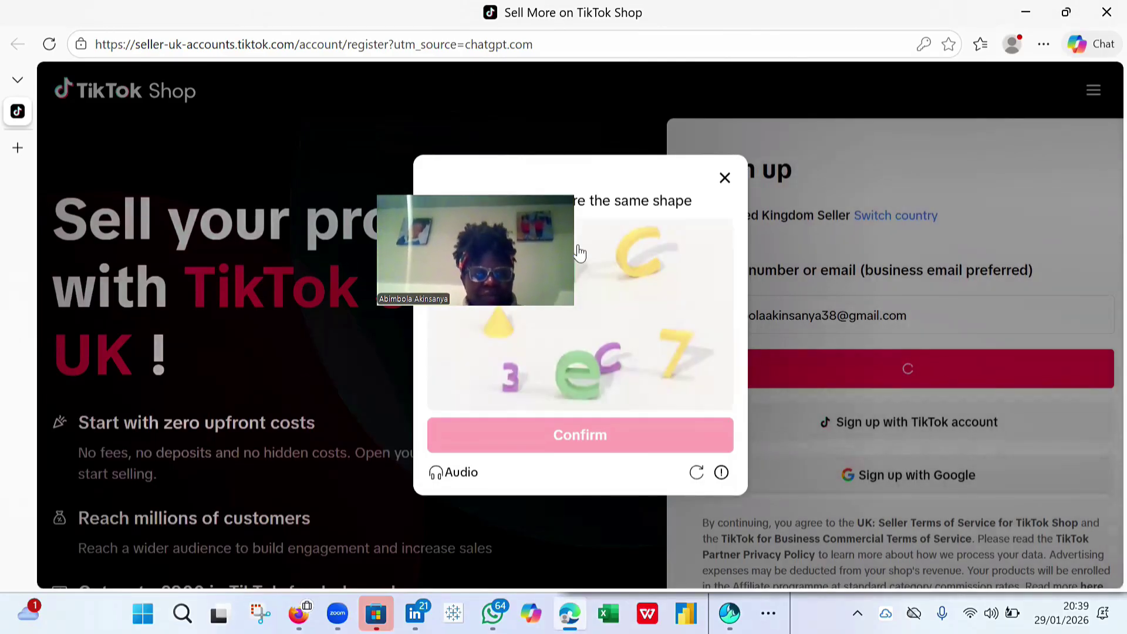
click(610, 363)
click(634, 251)
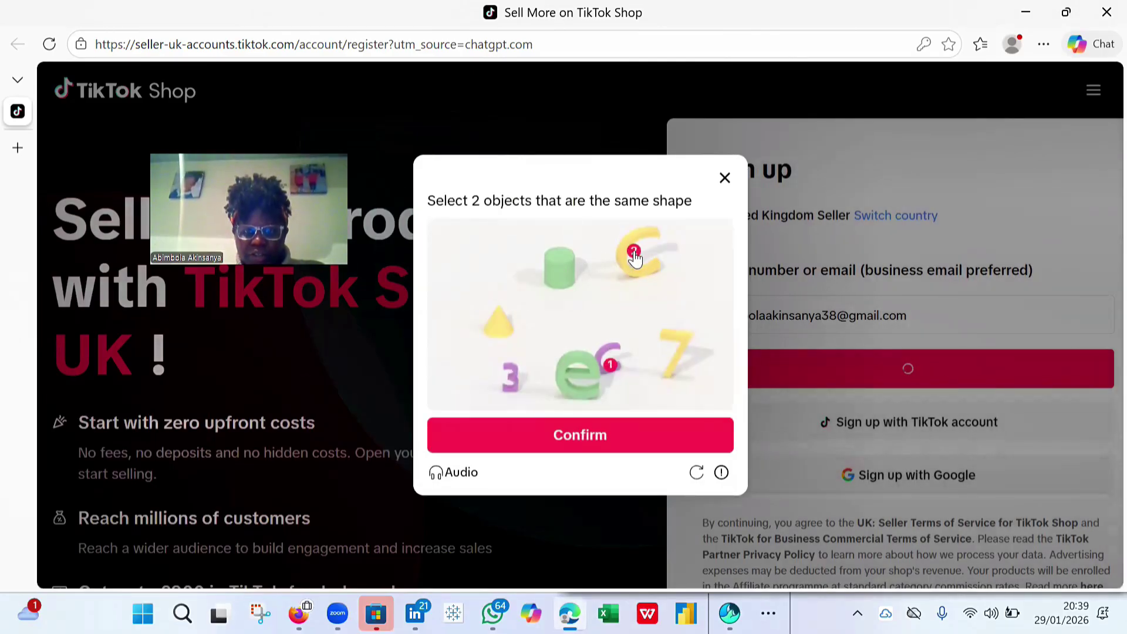
click(642, 427)
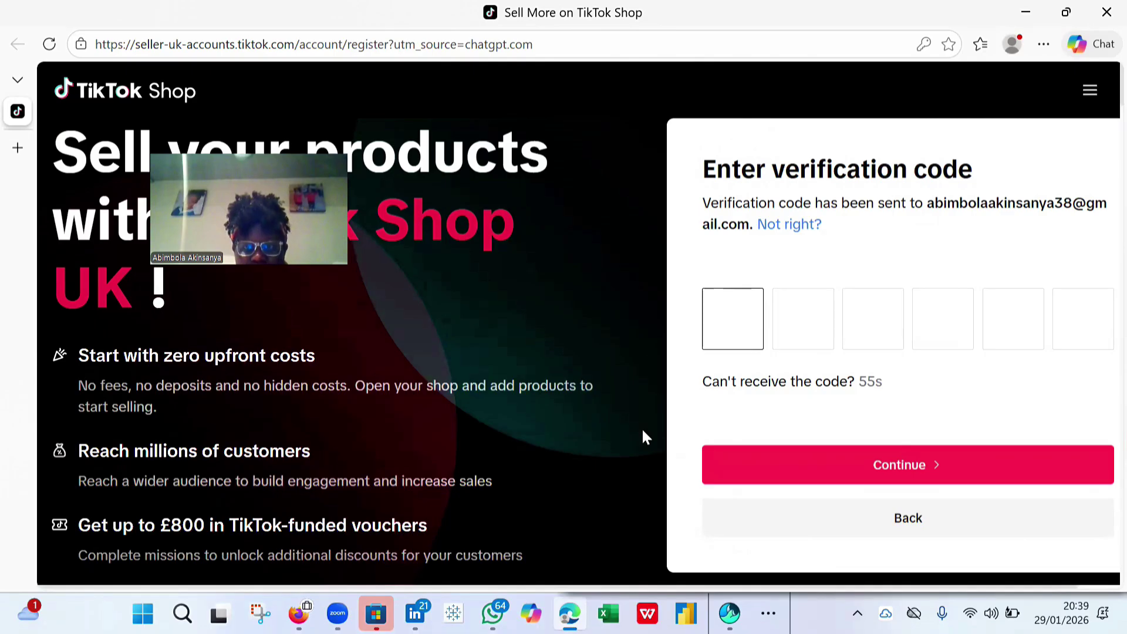
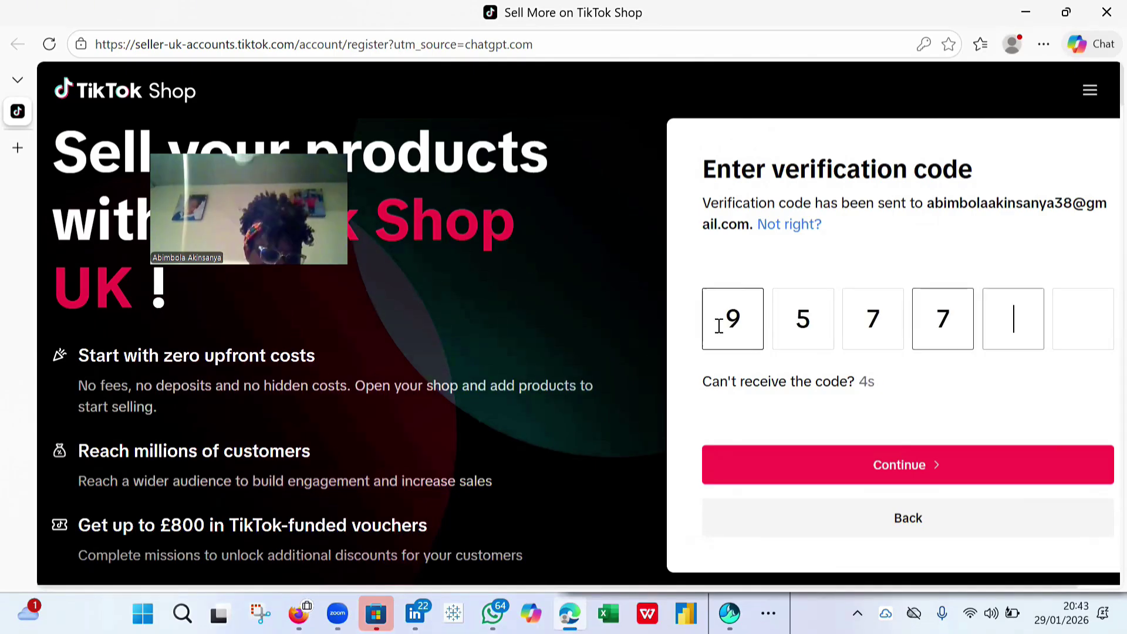
- Enter the emailed verification code, set a new password, and dismiss Edge's save-password prompt
click(797, 473)
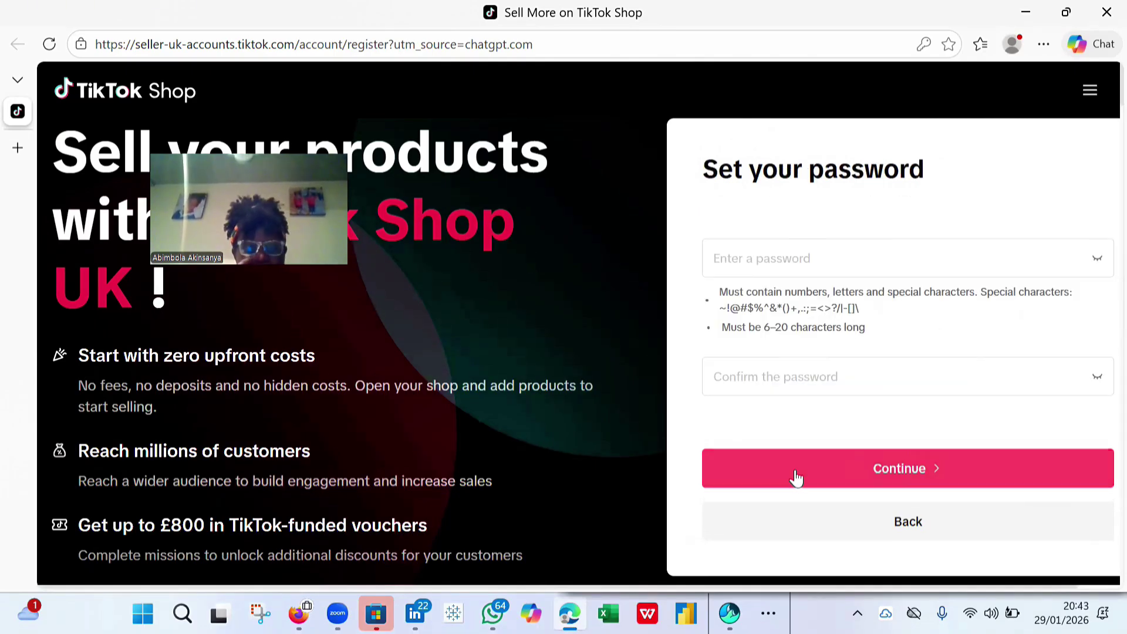
click(834, 258)
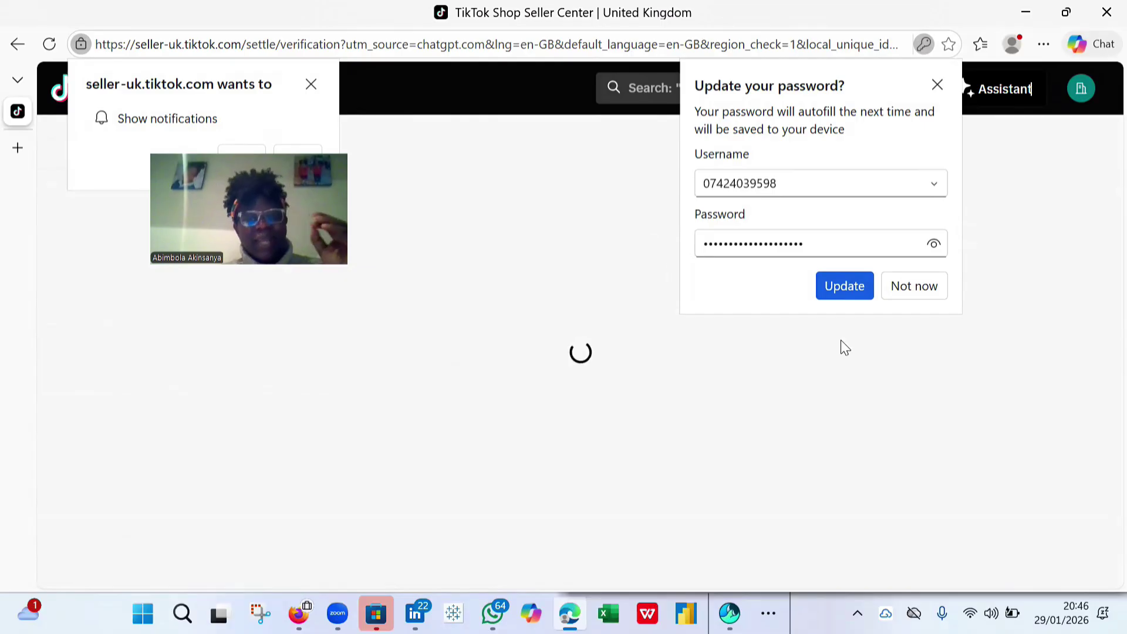
click(937, 86)
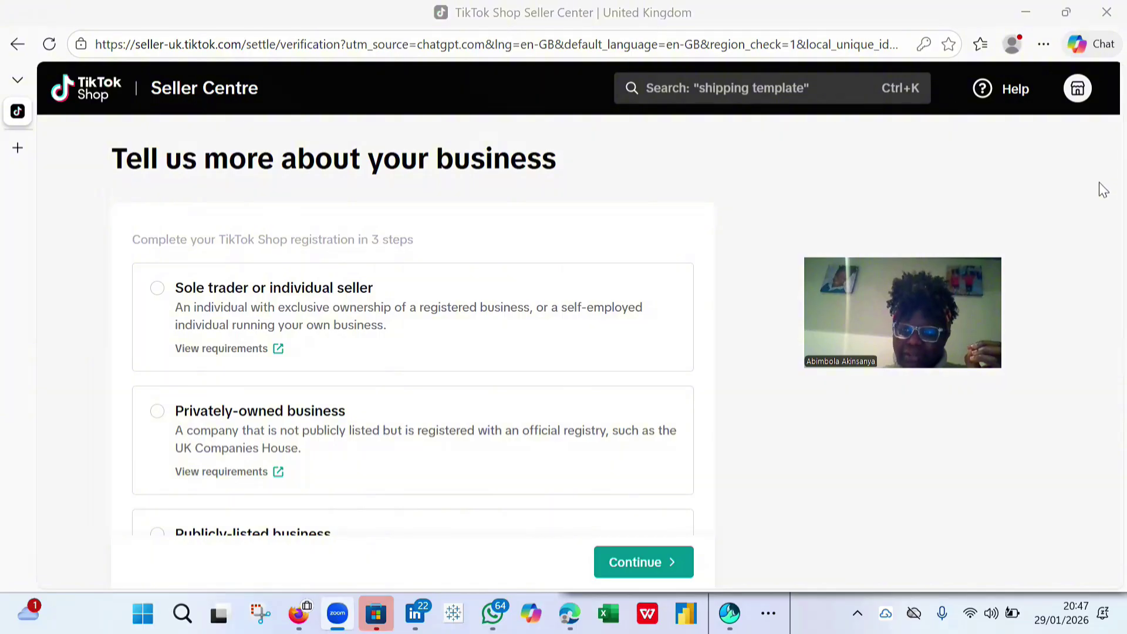
- Select 'Sole trader or individual seller' as the business type and continue
scroll(1100, 235, down, 2)
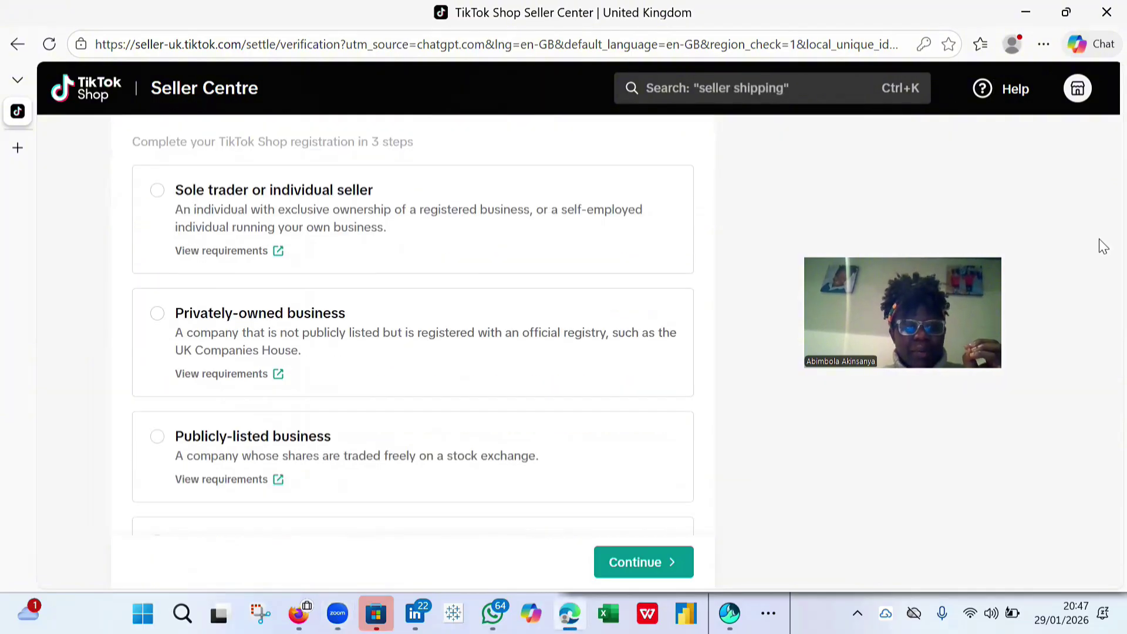
scroll(1102, 247, down, 4)
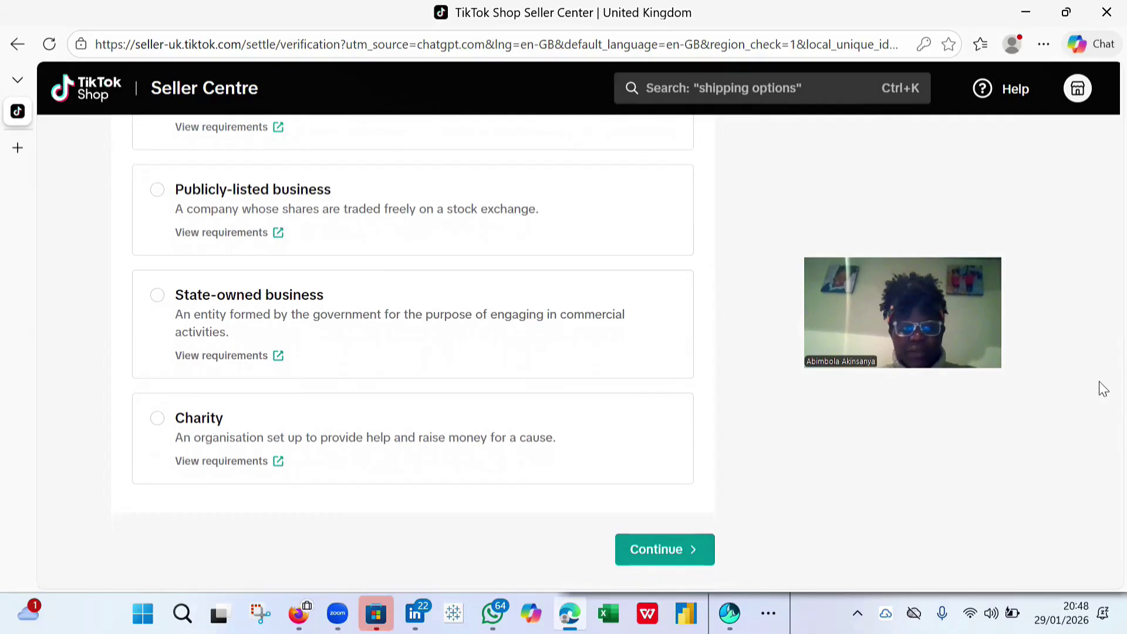
scroll(1053, 297, up, 5)
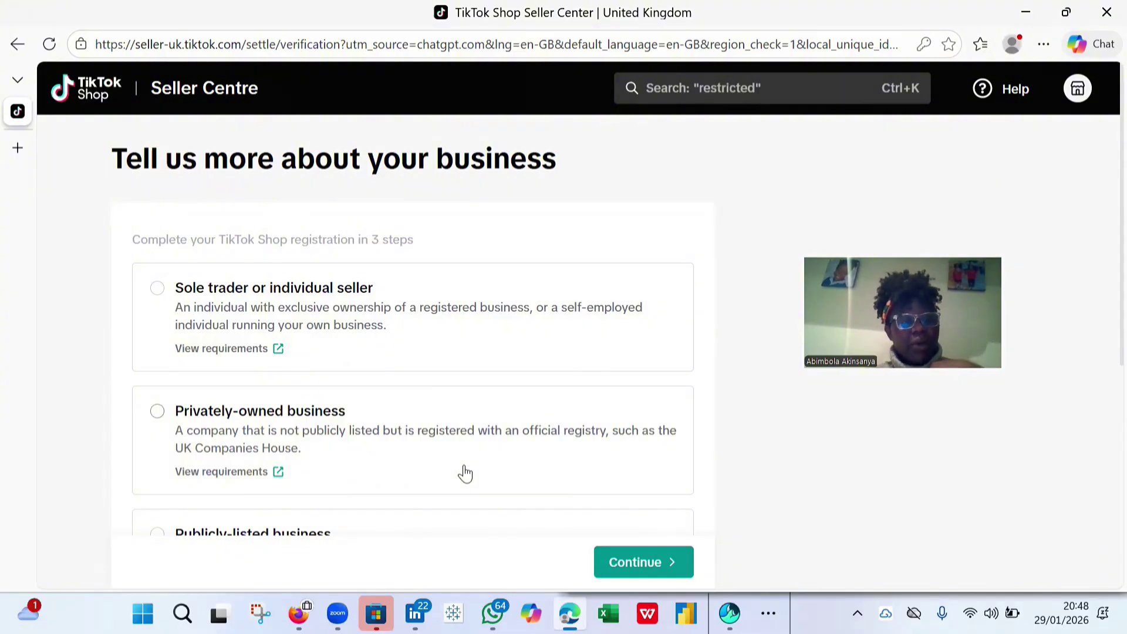
click(157, 288)
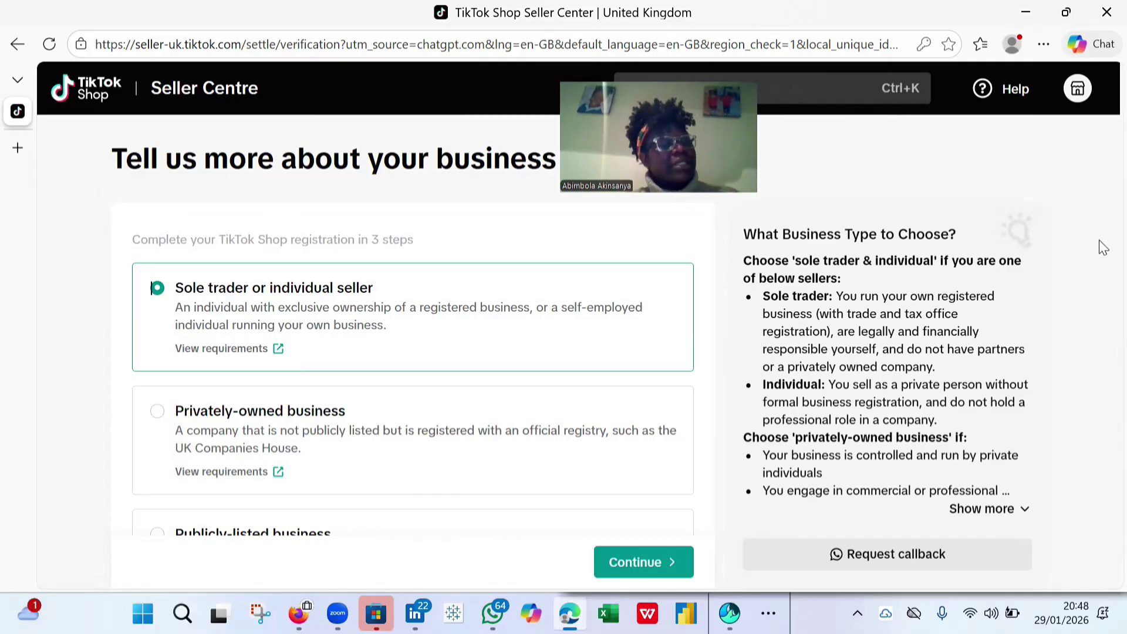
scroll(1102, 223, down, 1)
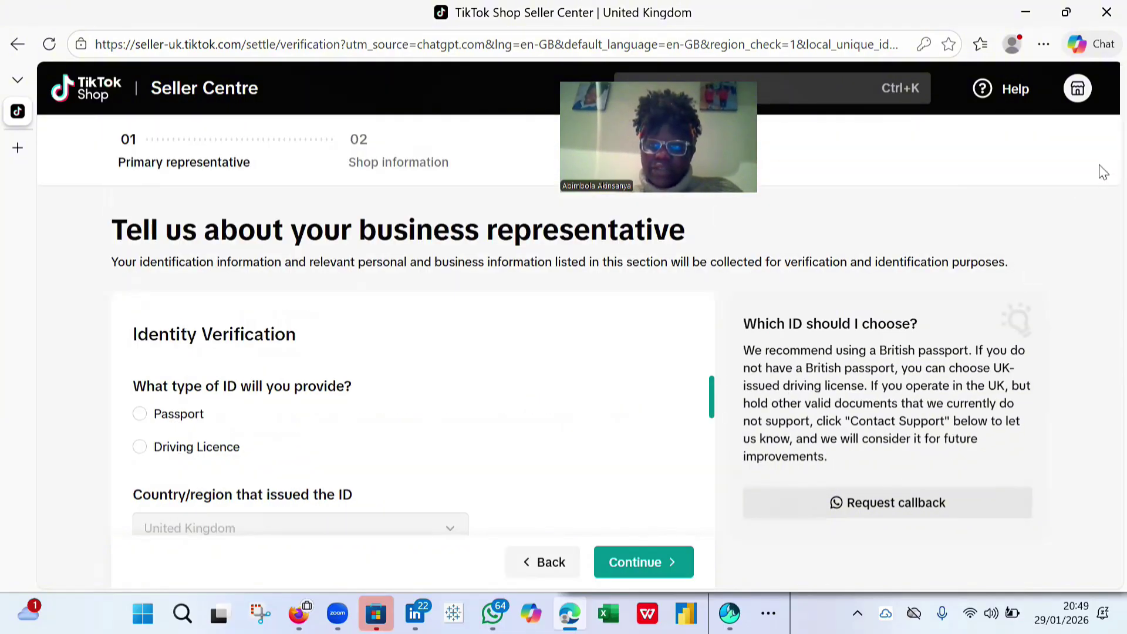
- Choose Driving Licence as the ID type and start verification to show the QR code
scroll(1101, 234, down, 3)
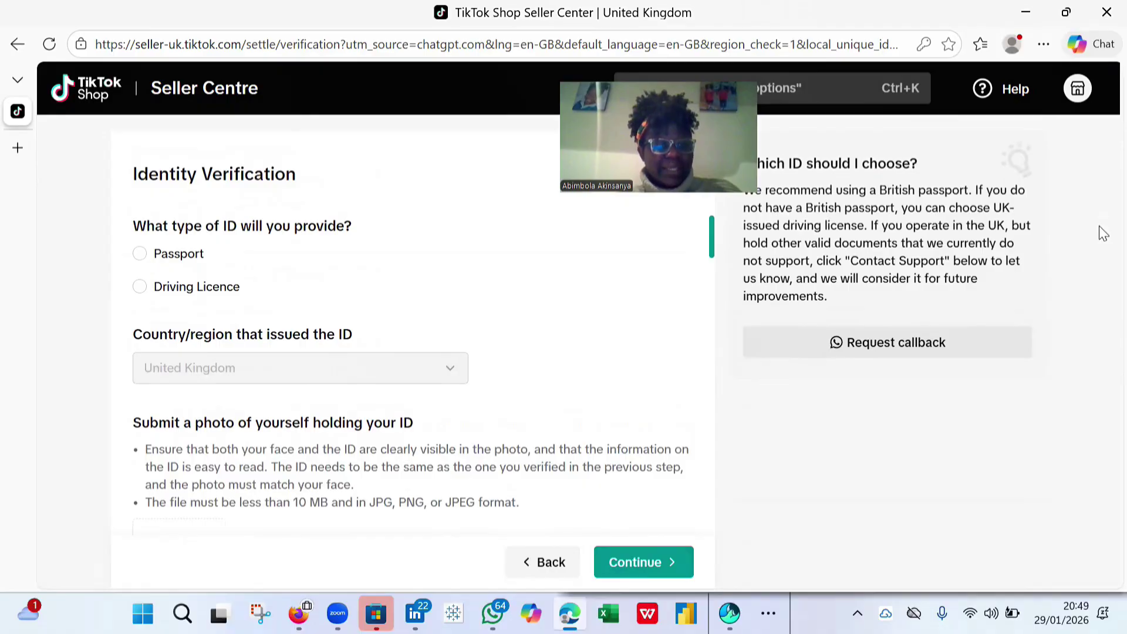
scroll(1101, 234, down, 1)
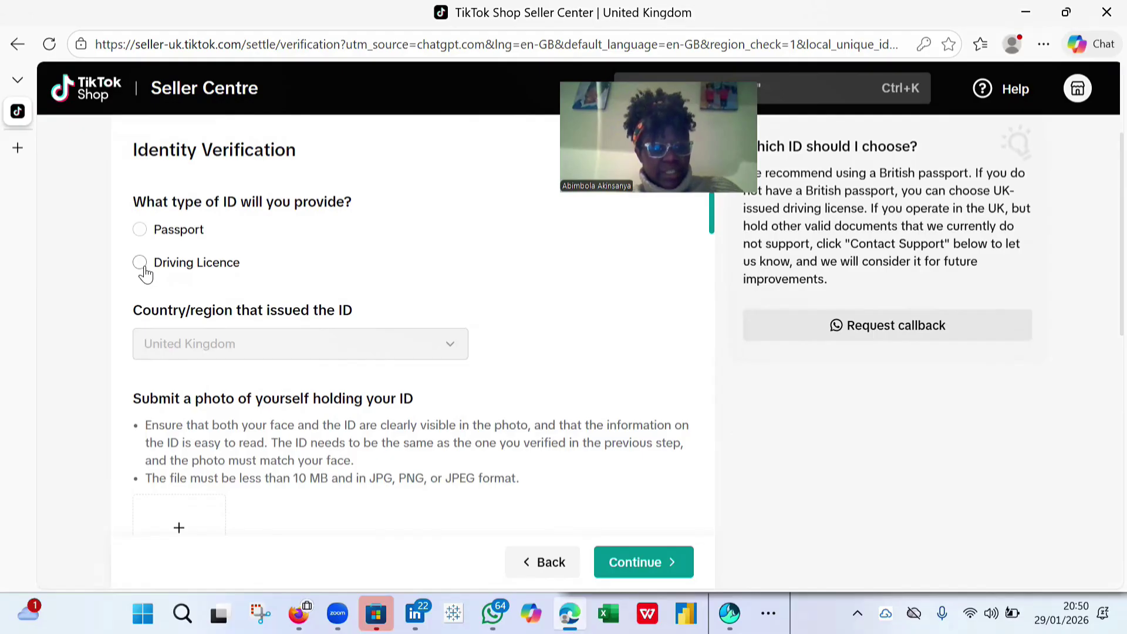
click(144, 267)
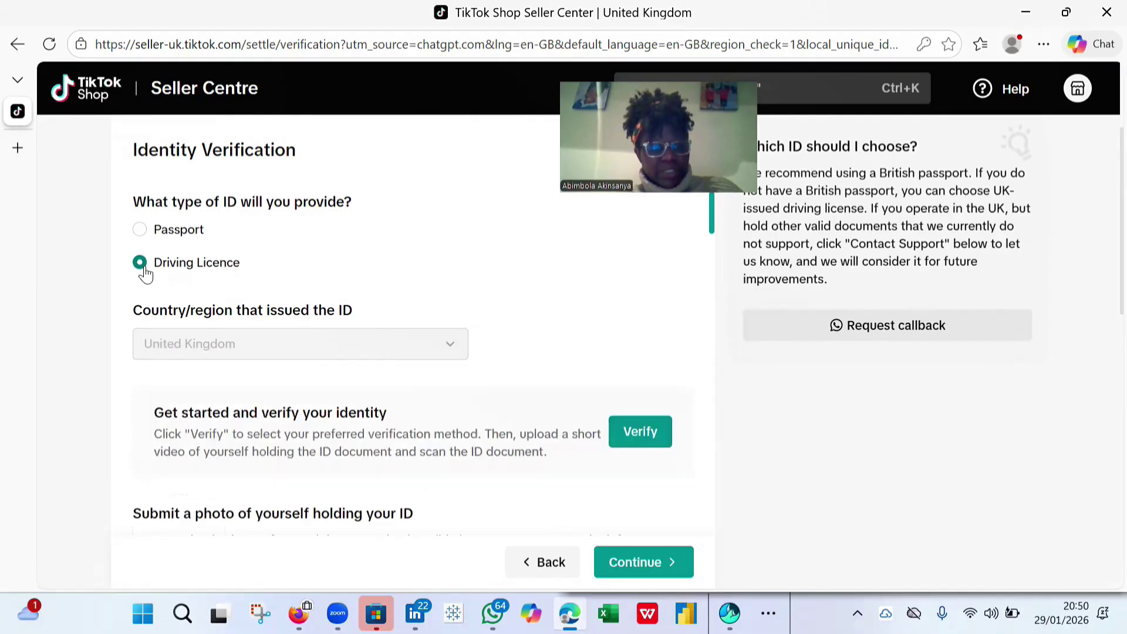
click(644, 430)
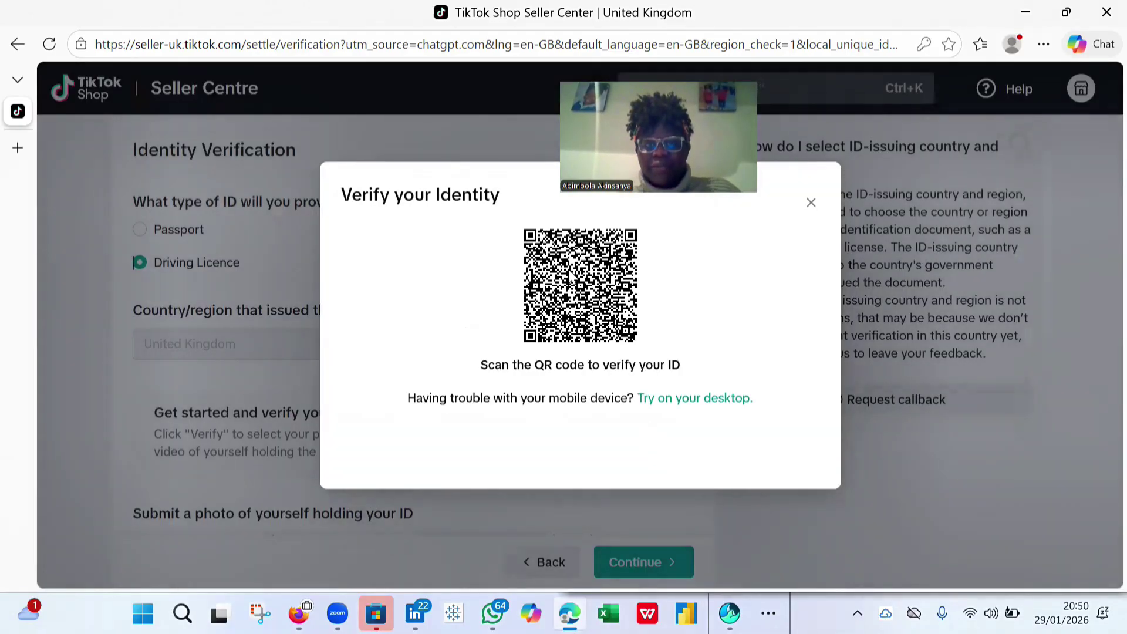
- Choose to verify on this computer and begin the identity verification
click(675, 399)
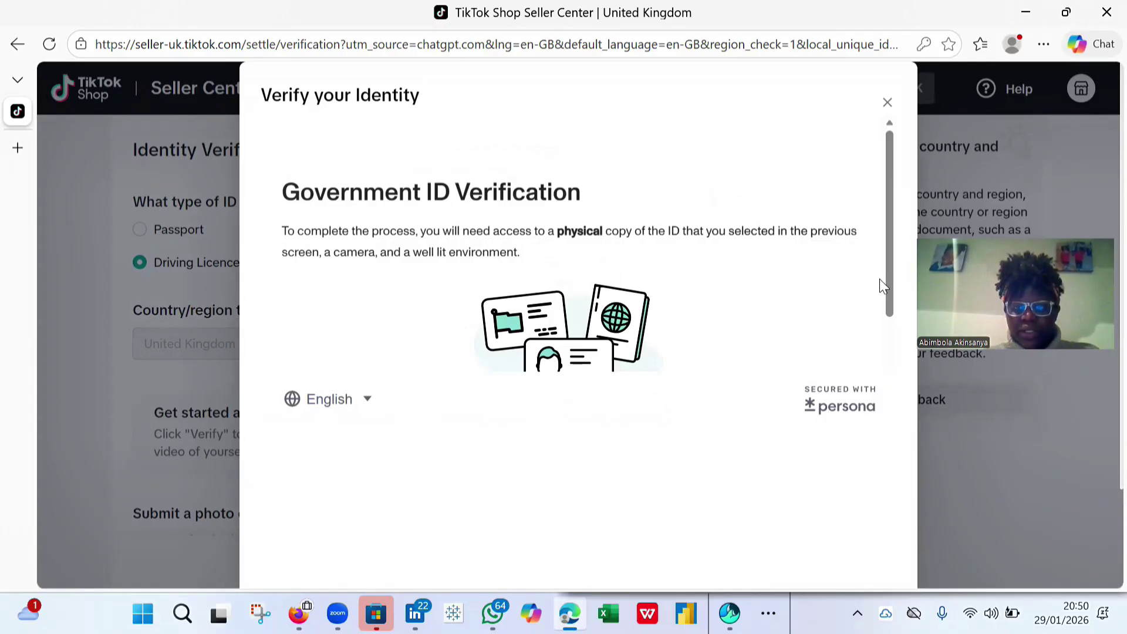
scroll(885, 283, down, 3)
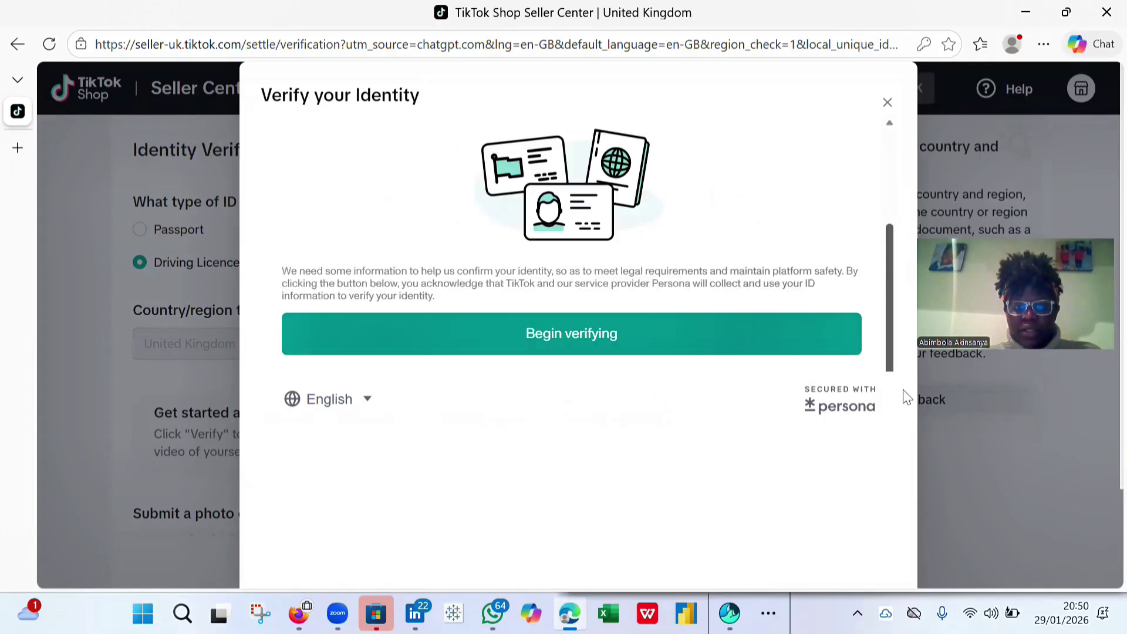
click(774, 348)
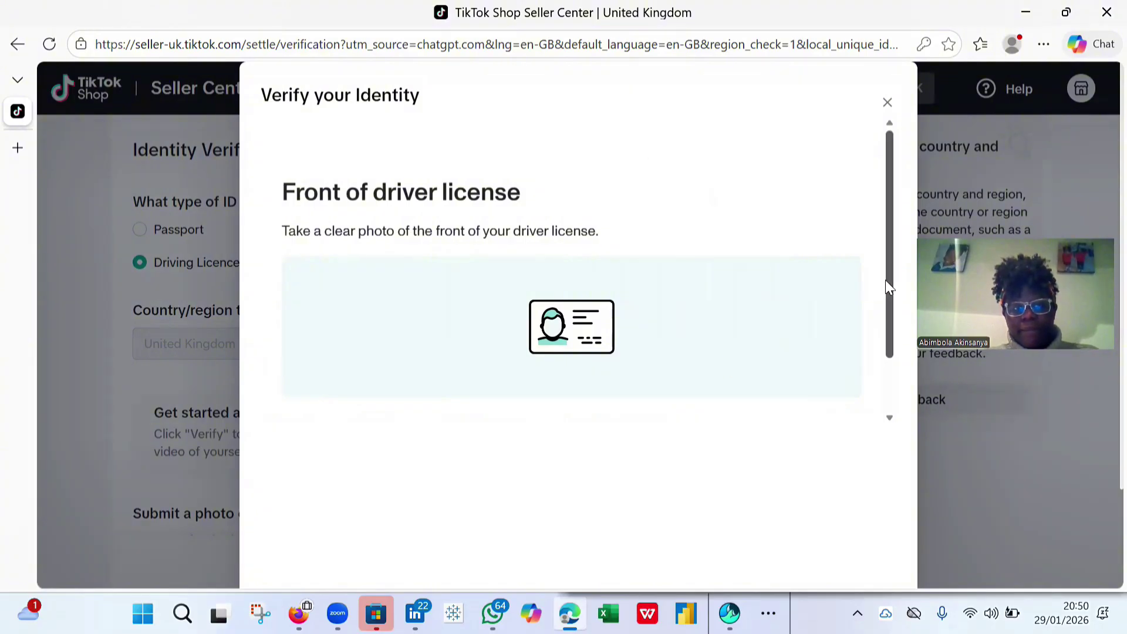
drag(888, 288, 905, 344)
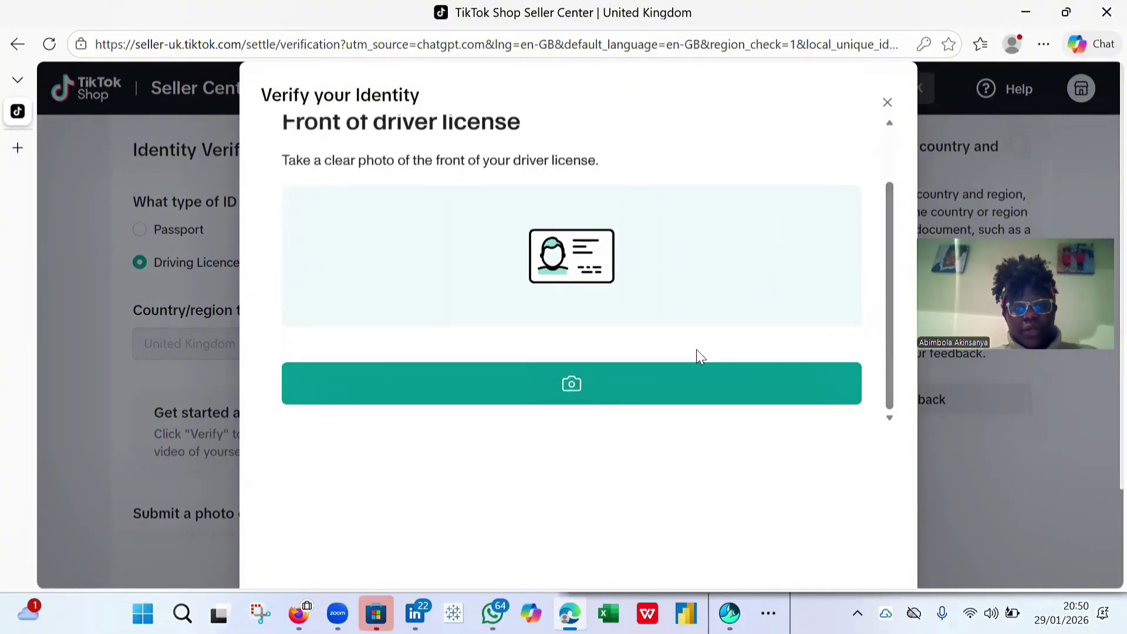
- Photograph the back of the driving licence with the camera and submit the photo
click(693, 384)
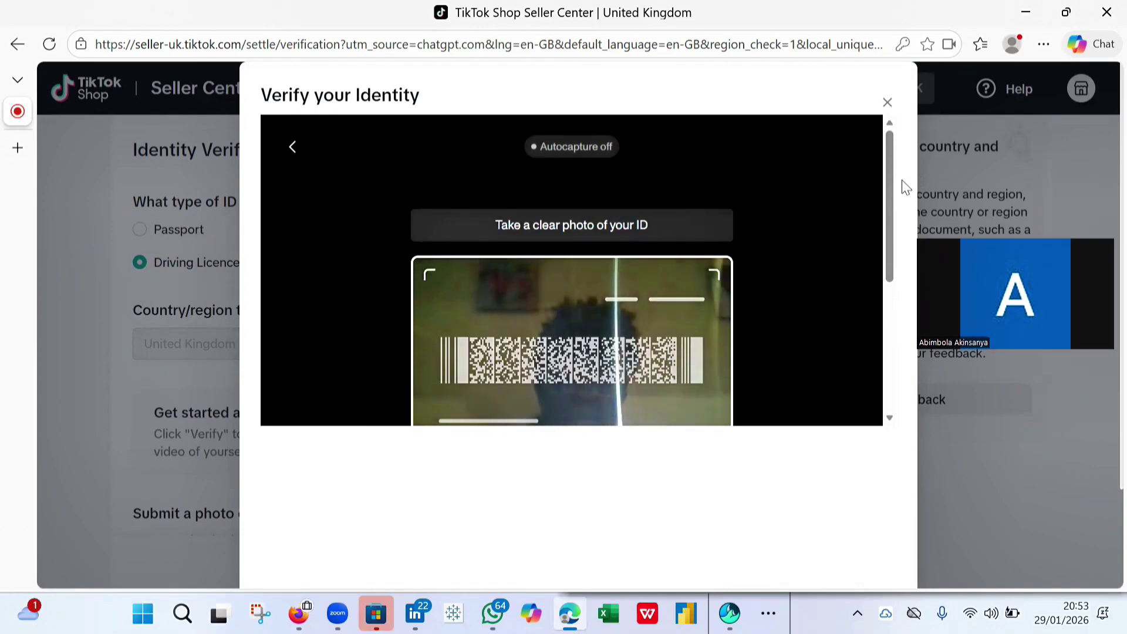
click(684, 403)
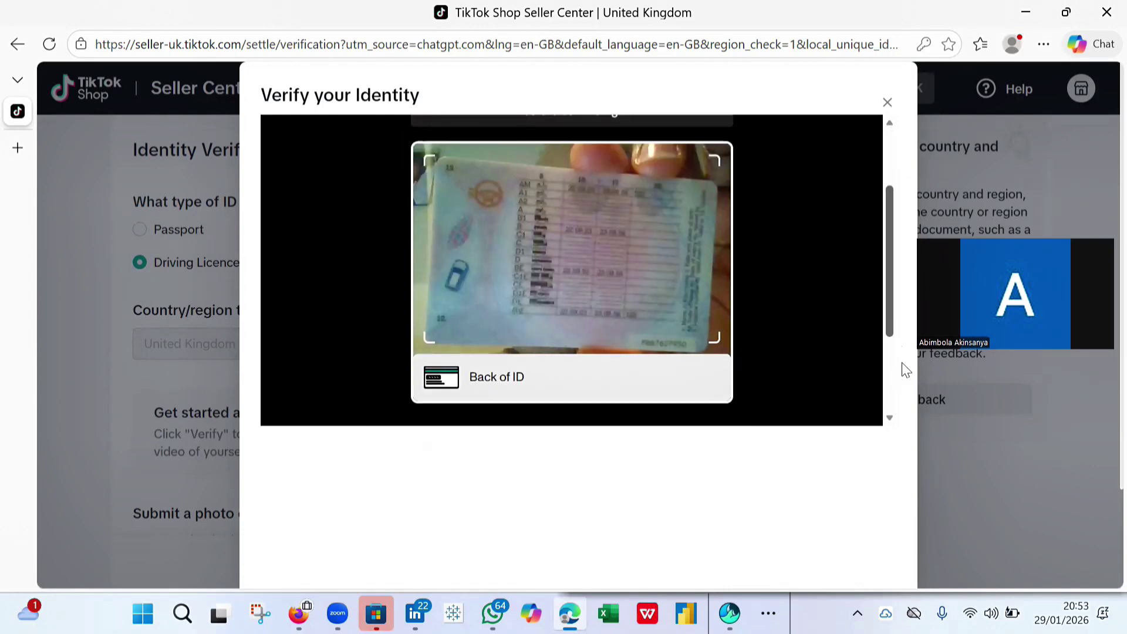
scroll(901, 362, down, 2)
click(707, 346)
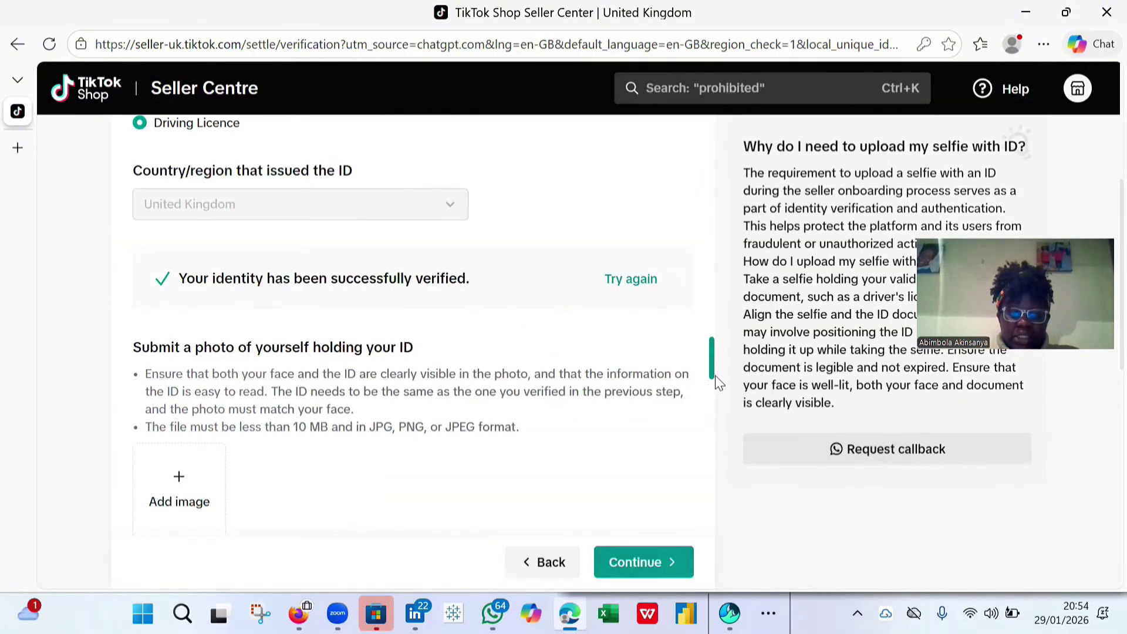
- Upload the selfie image under 'Submit a photo of yourself holding your ID'
drag(712, 376, 711, 362)
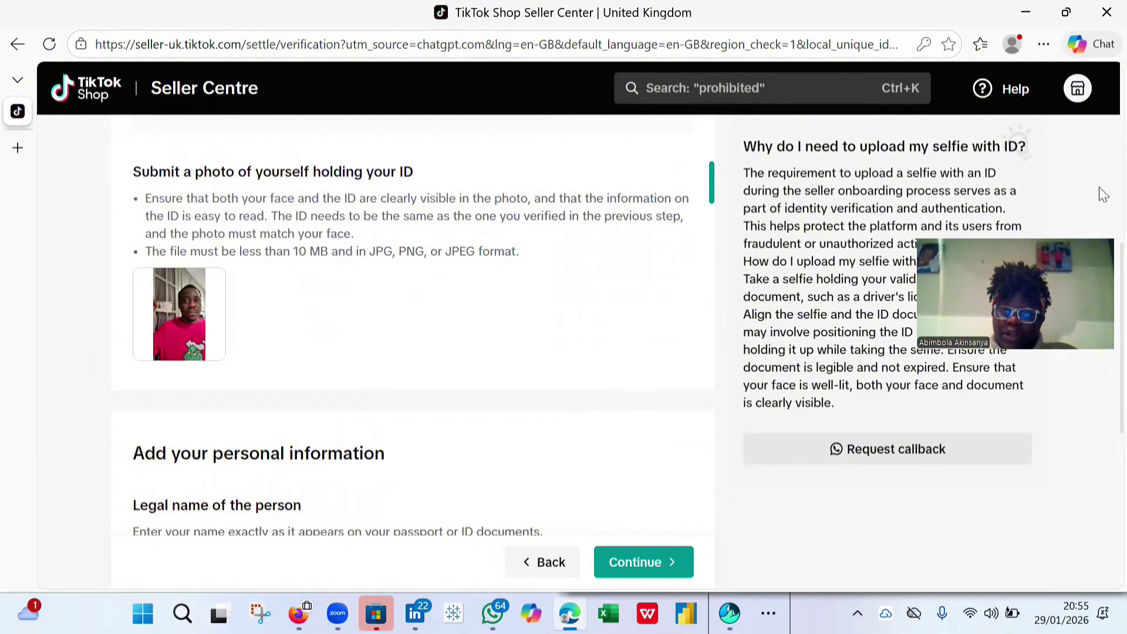
scroll(1099, 191, up, 8)
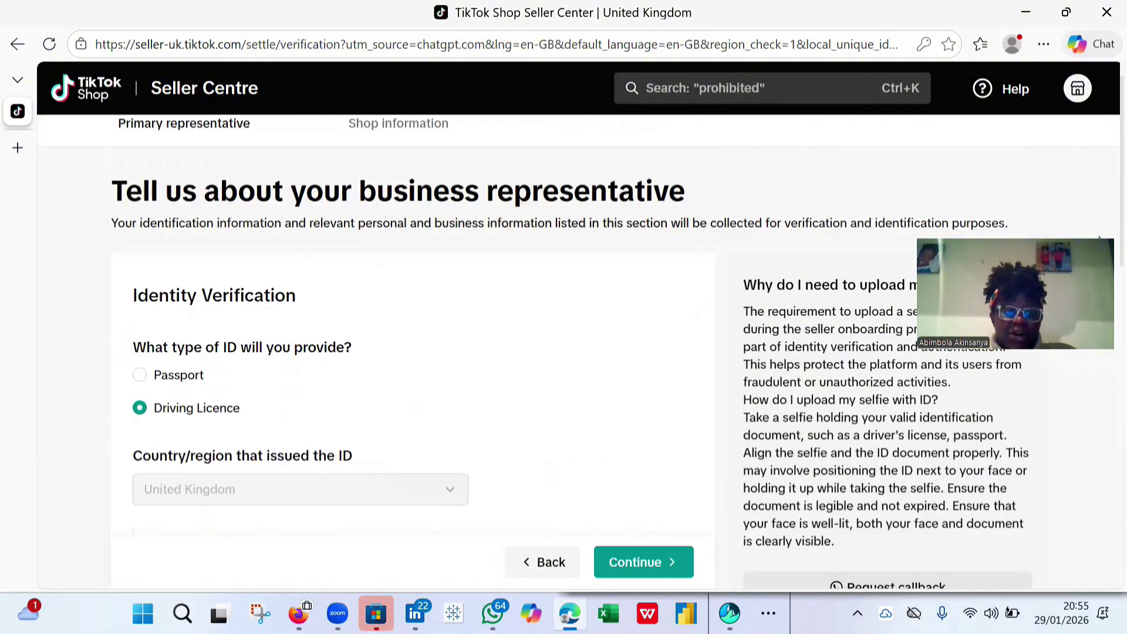
- Submit the personal details, set the licence issuing region to Northern Ireland, and continue
scroll(1100, 236, down, 13)
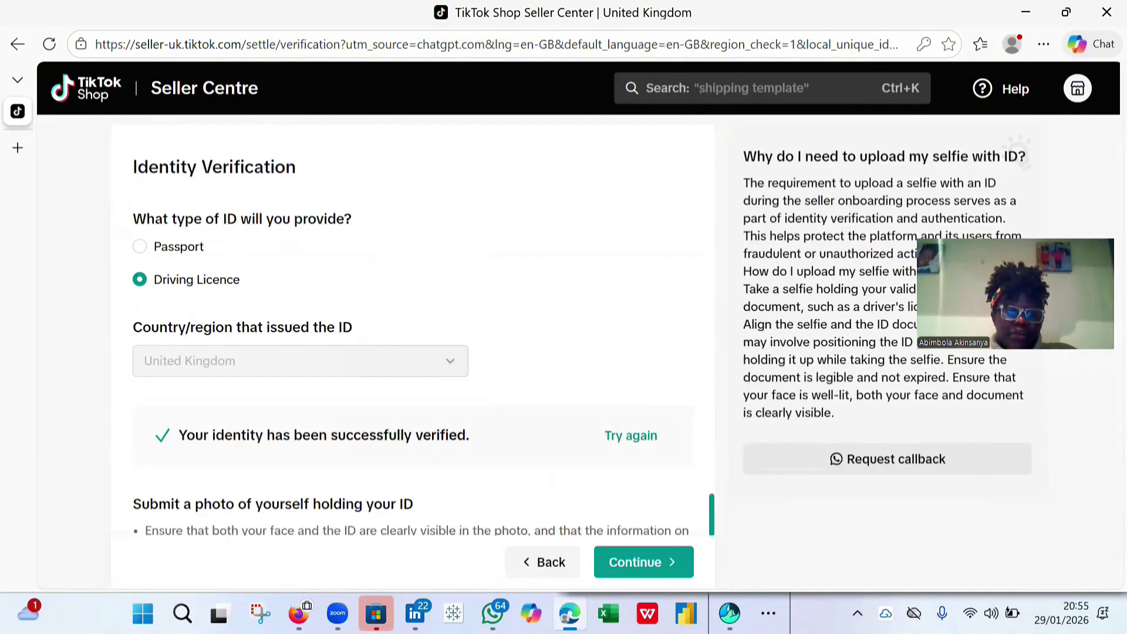
scroll(1102, 535, down, 2)
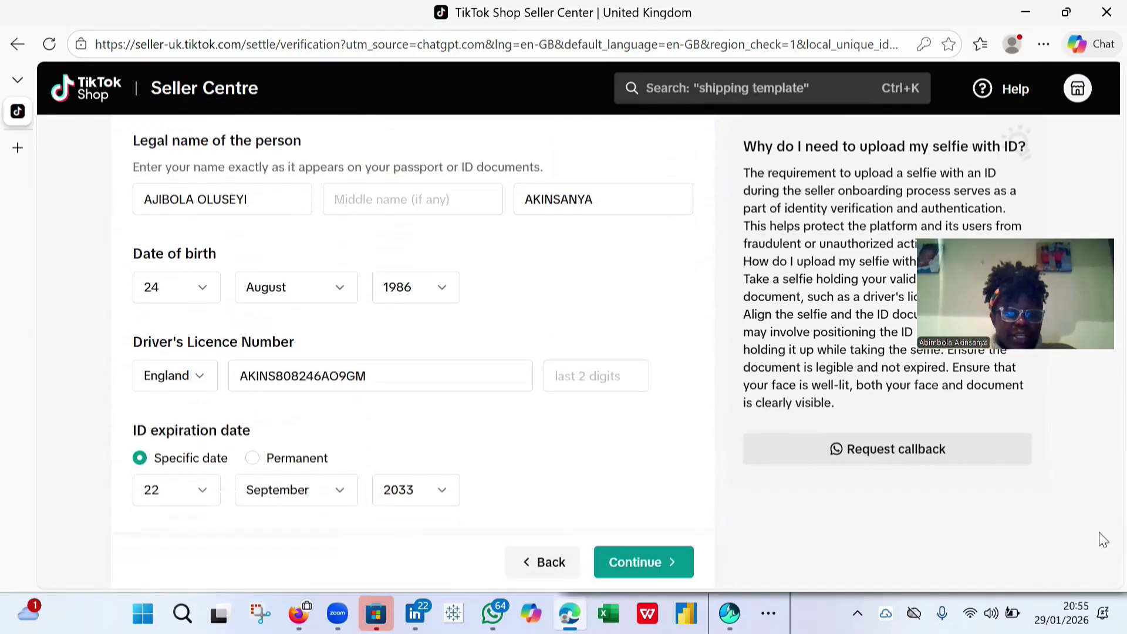
click(678, 511)
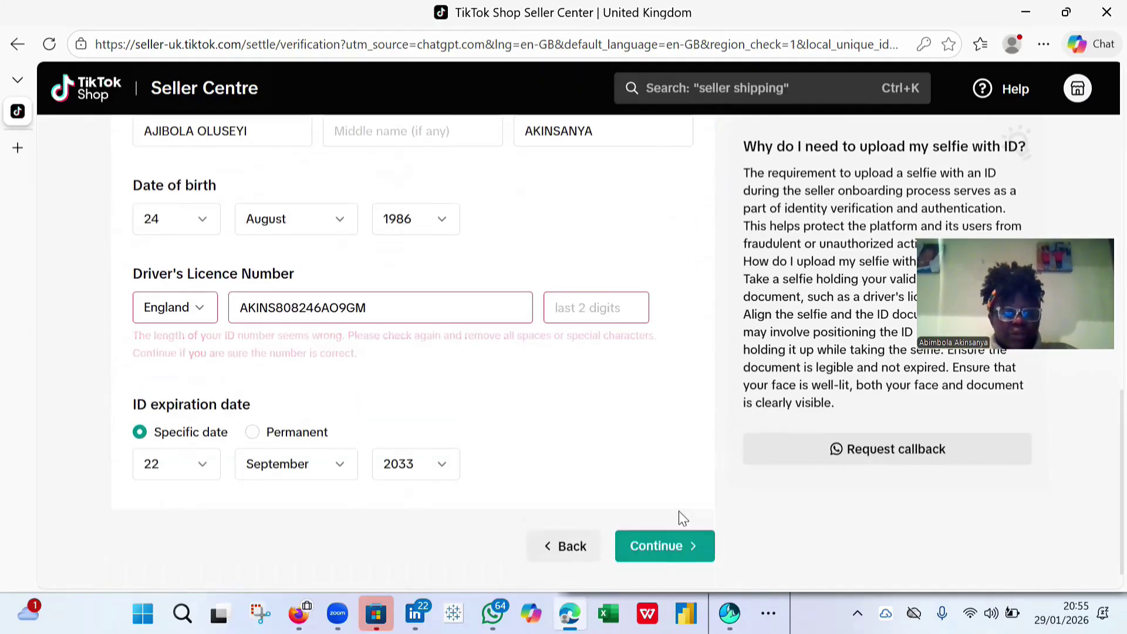
click(201, 314)
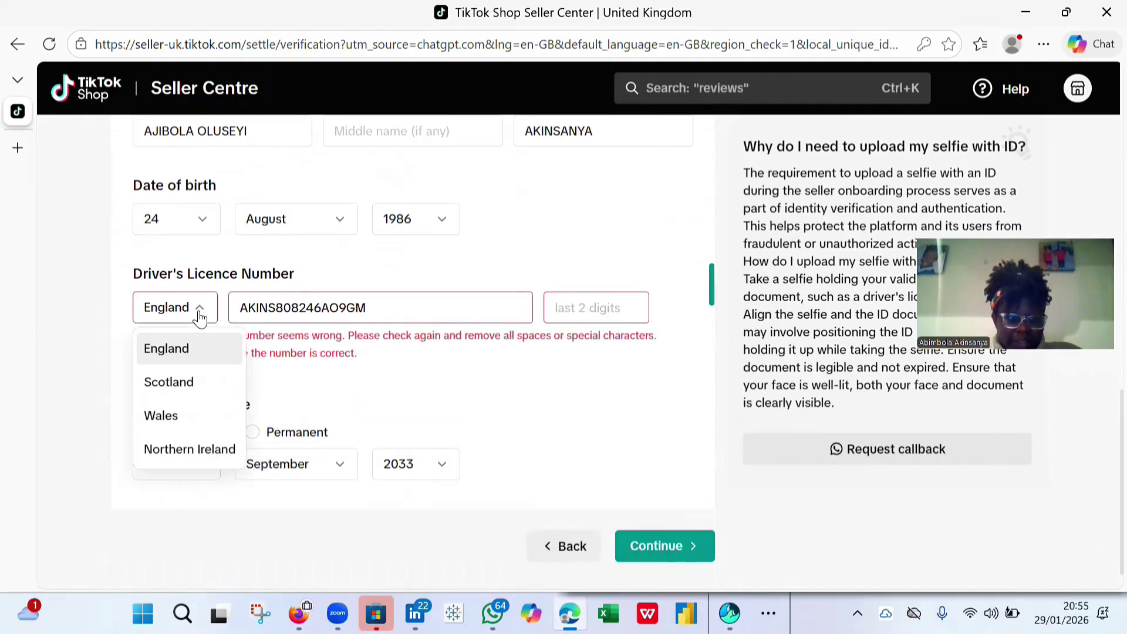
click(203, 453)
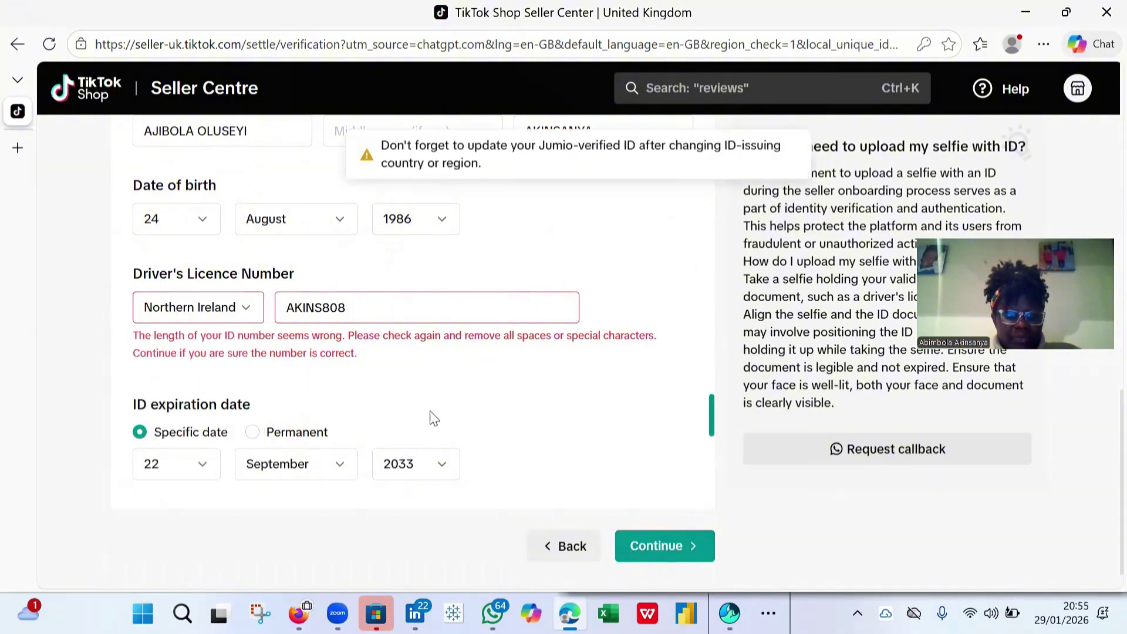
click(679, 556)
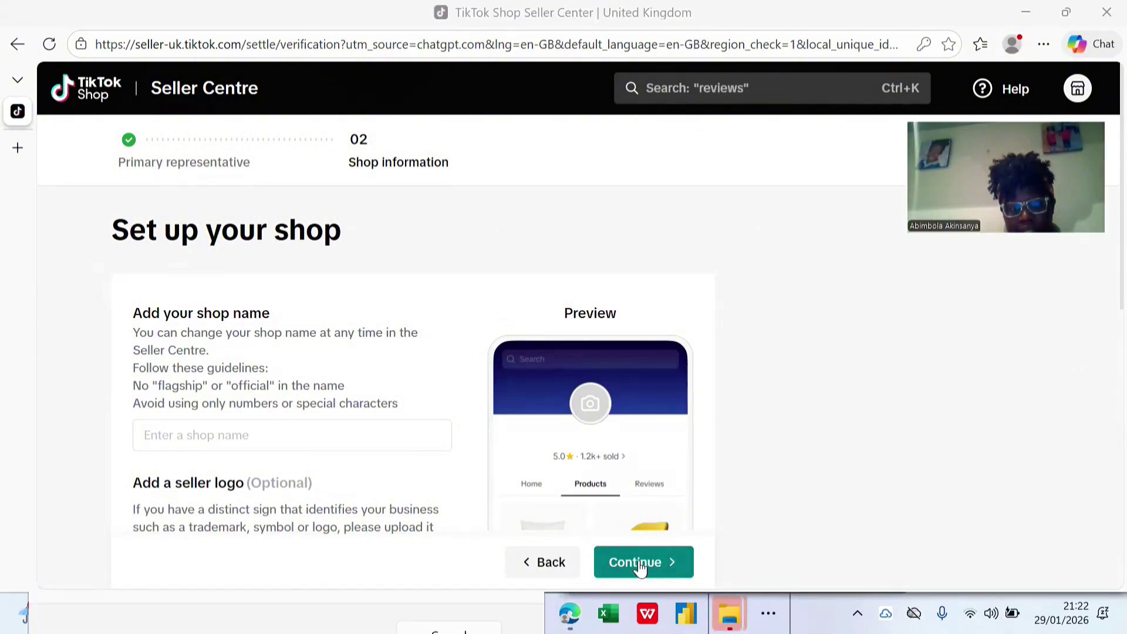
- Upload an image and save it as the seller shop logo
click(641, 563)
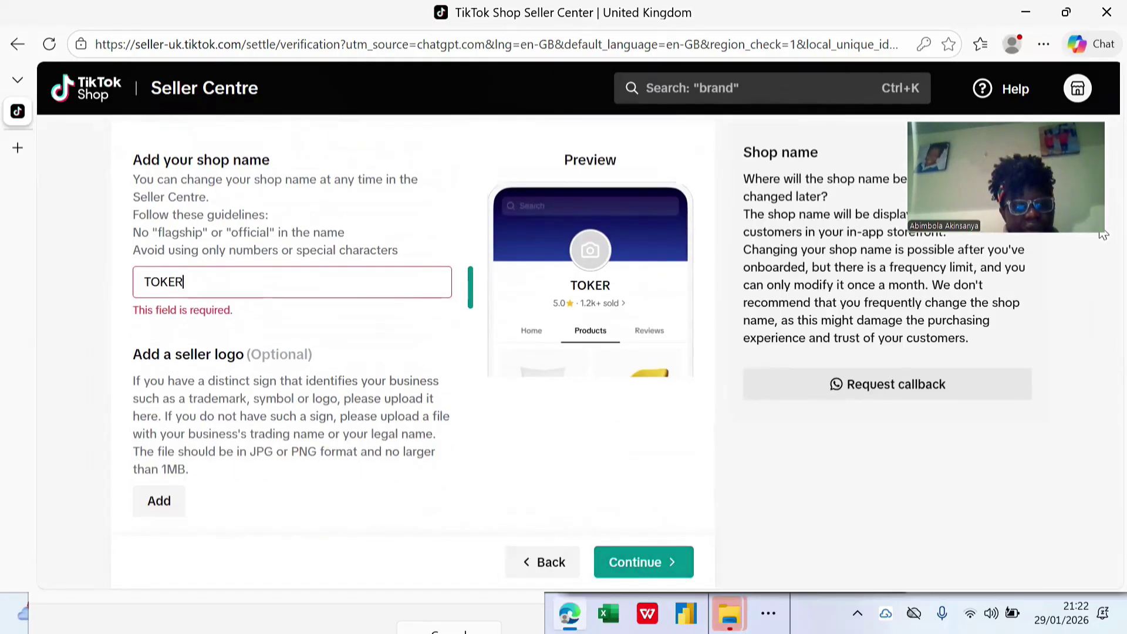
drag(1101, 232, 1101, 253)
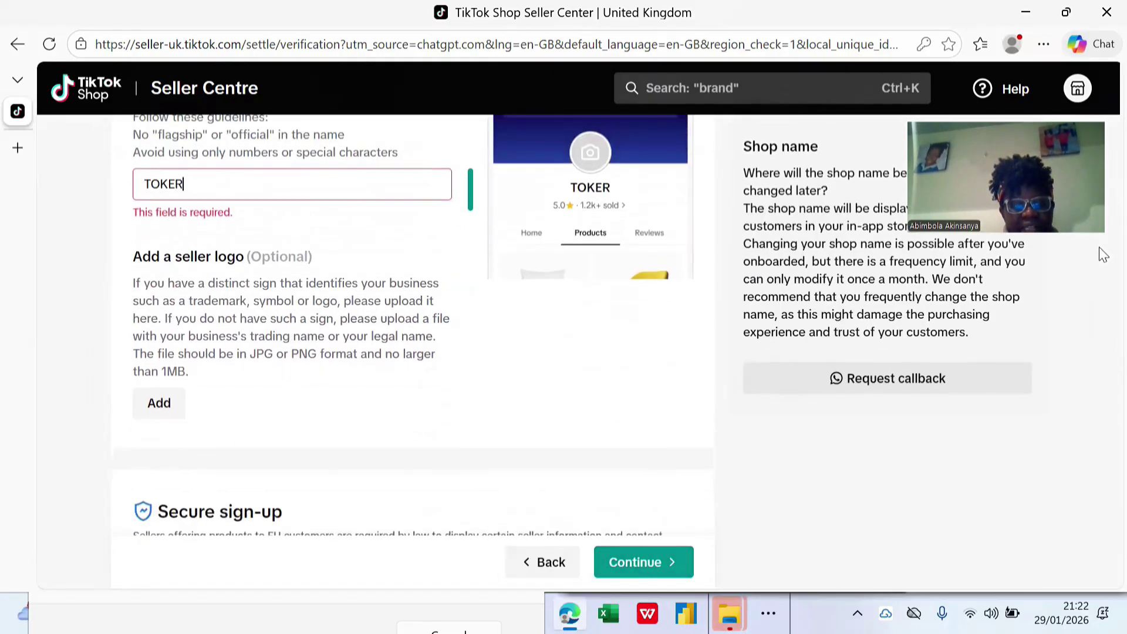
click(177, 405)
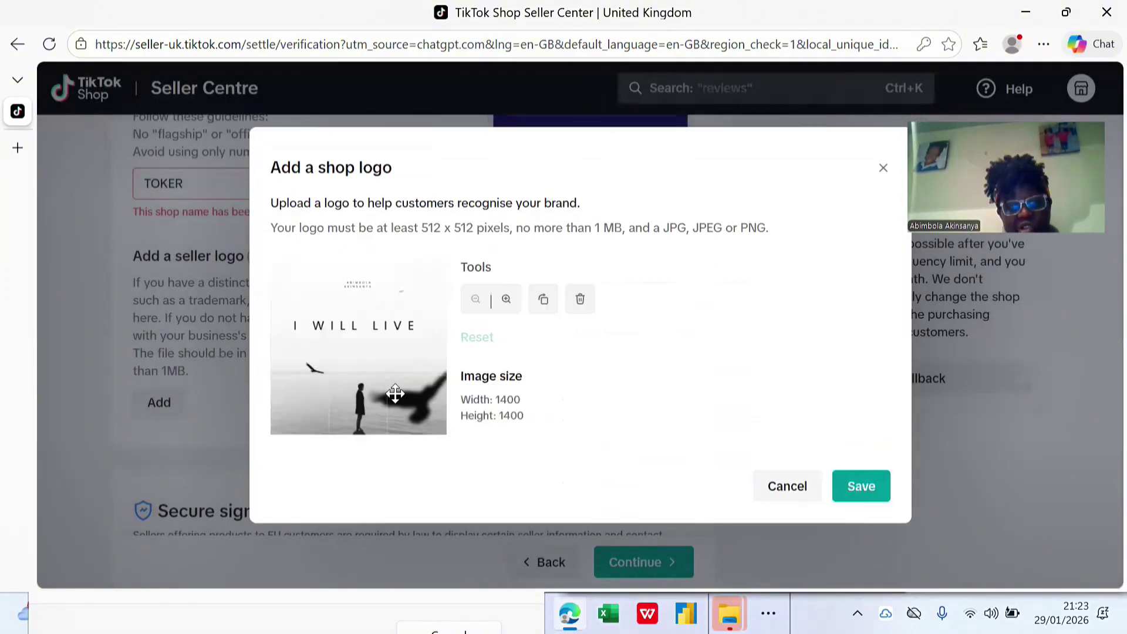
click(852, 482)
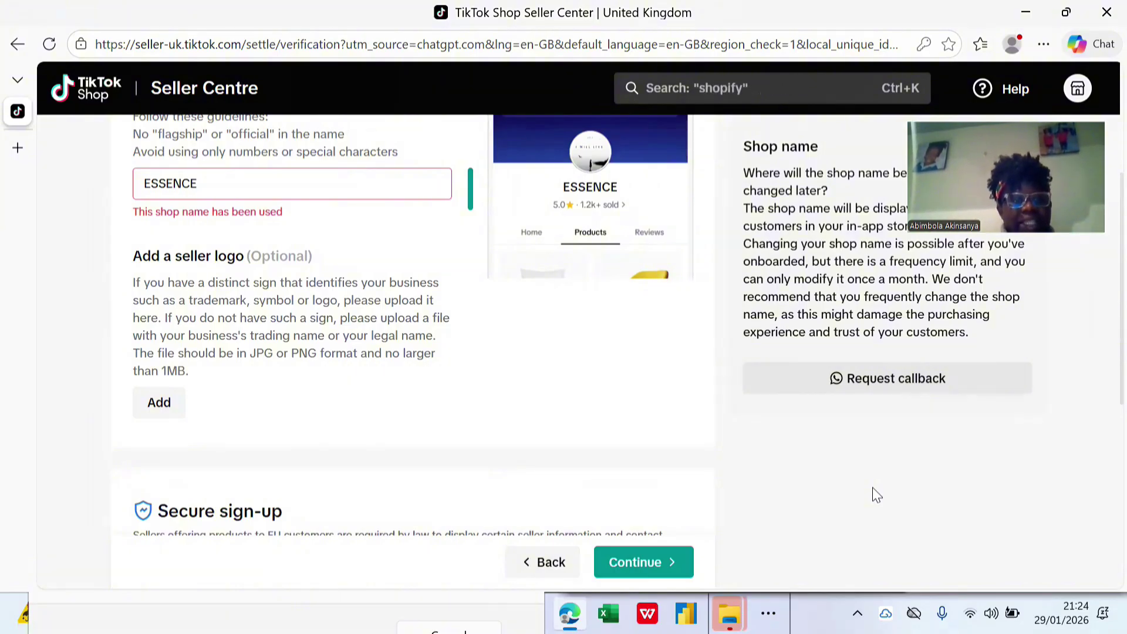
- Replace the taken shop name ESSENCE with KRISHI
double_click(323, 194)
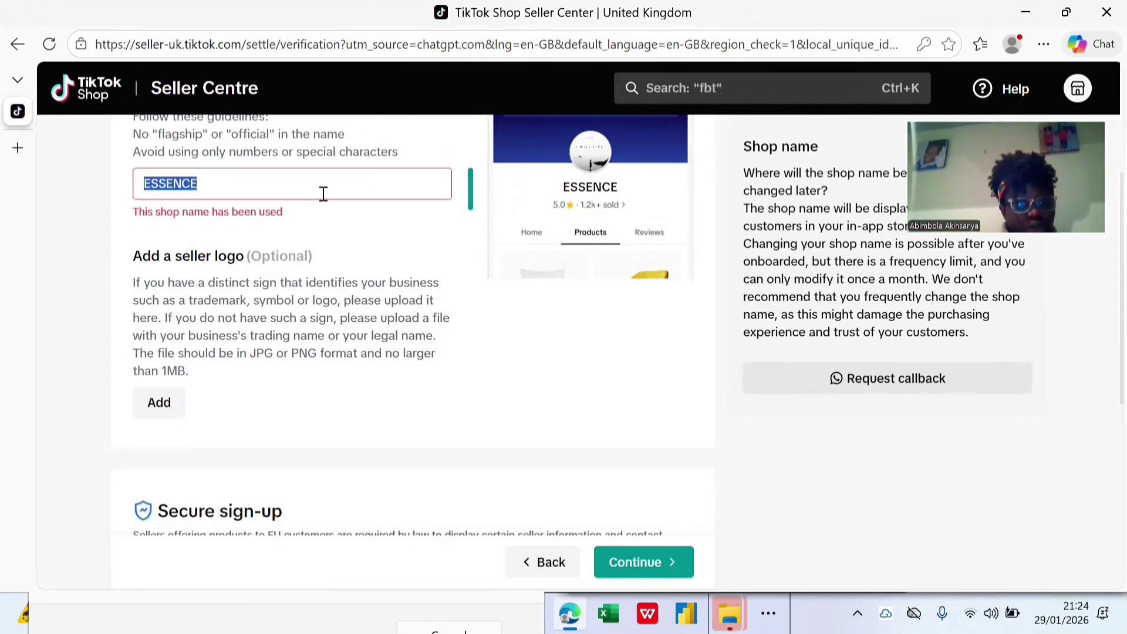
text(KRISHI)
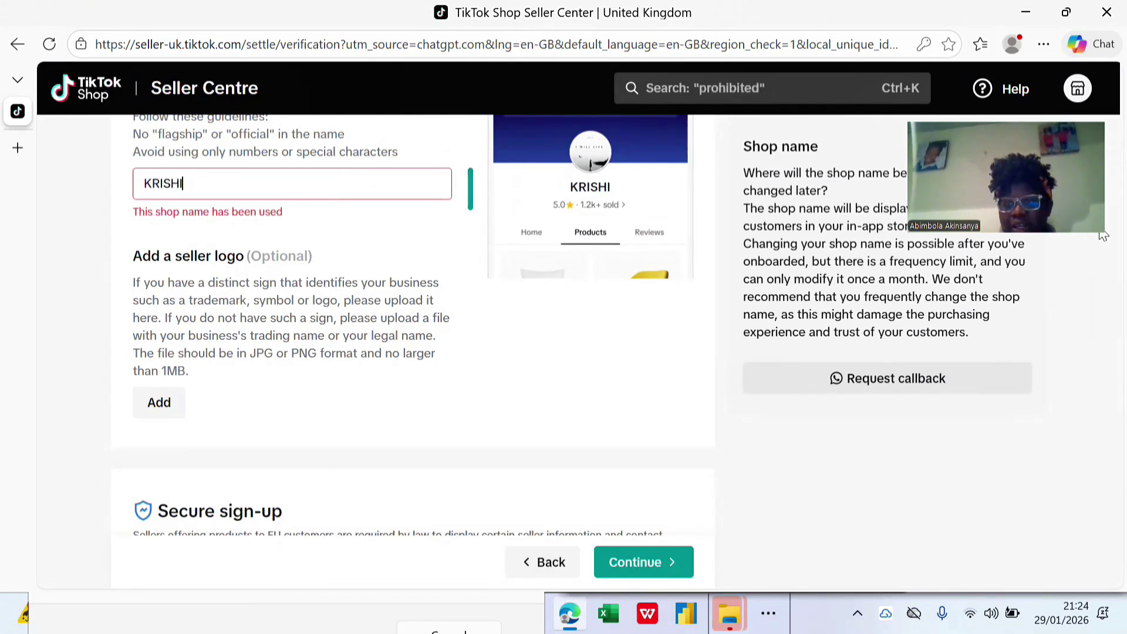
scroll(1102, 235, down, 6)
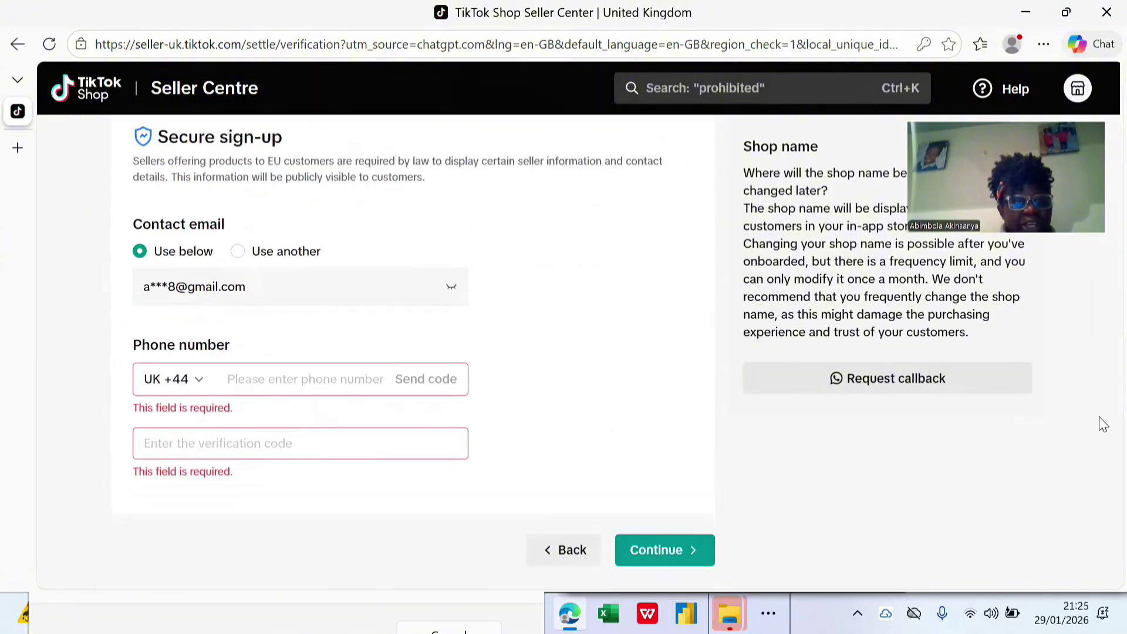
- Fill the contact phone number from a saved autofill entry, confirm, and submit the seller details for review
drag(1099, 417, 1100, 390)
scroll(1103, 382, up, 1)
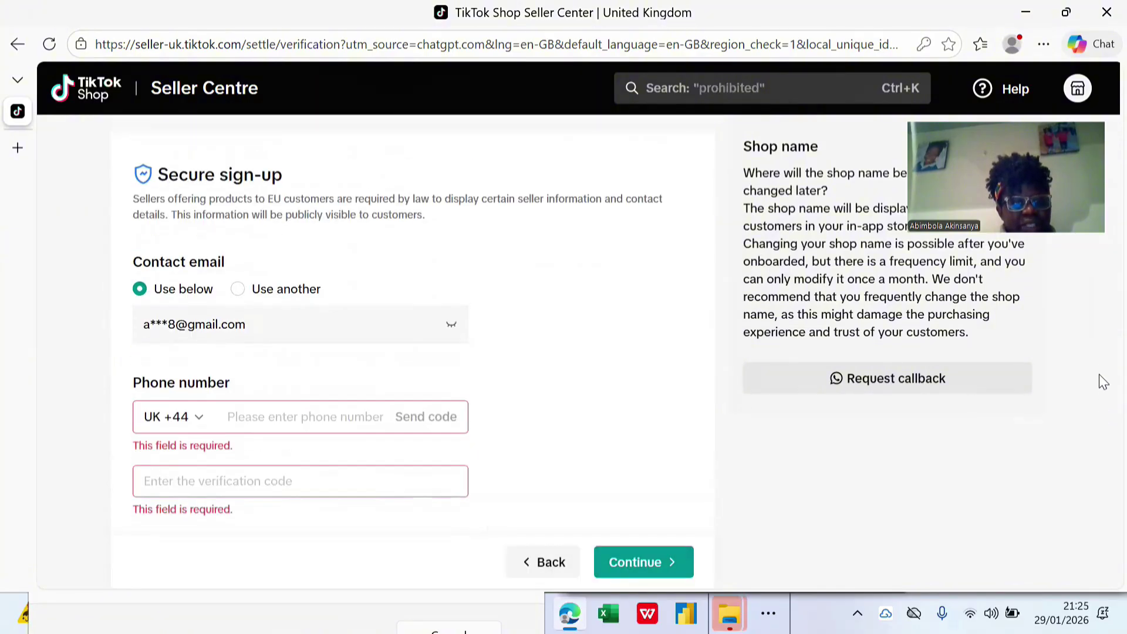
scroll(1102, 388, down, 1)
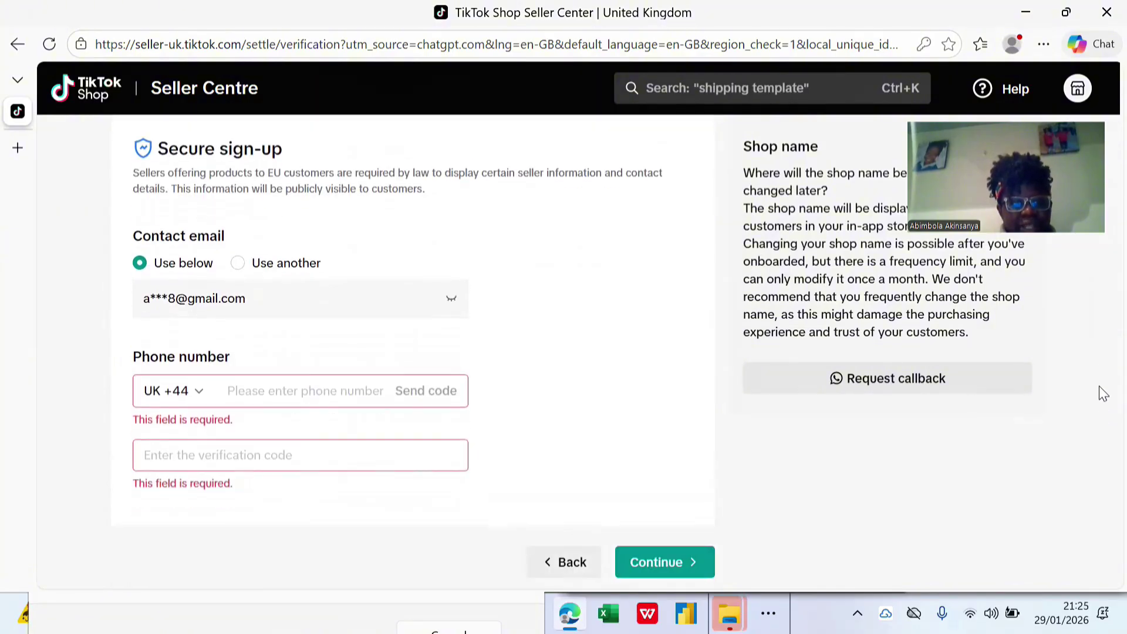
scroll(1101, 396, down, 1)
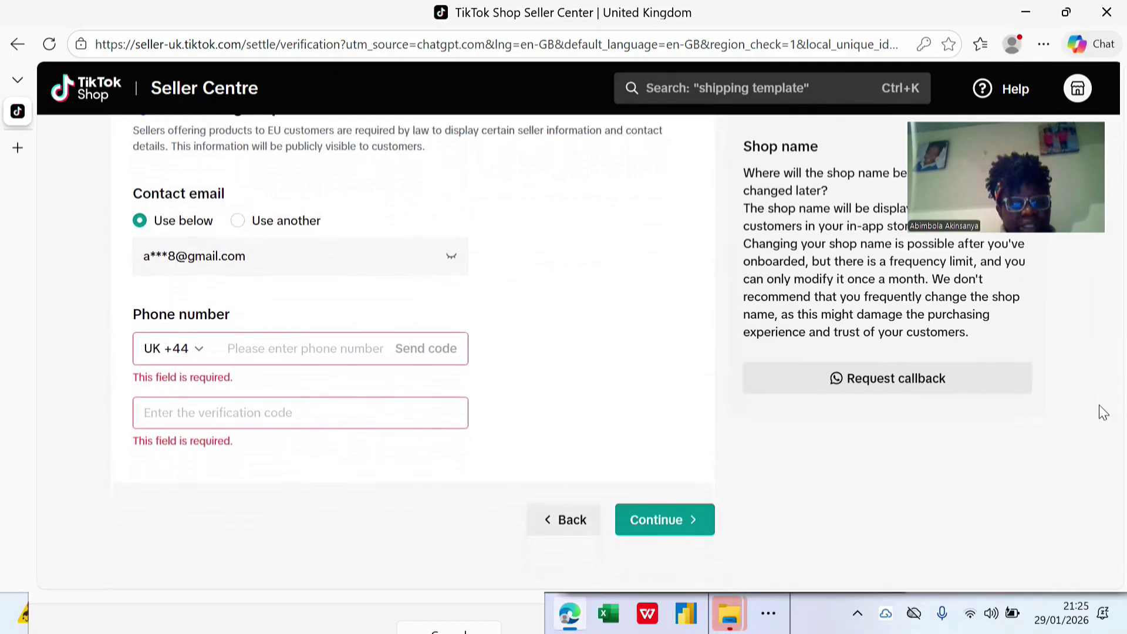
scroll(1101, 414, down, 1)
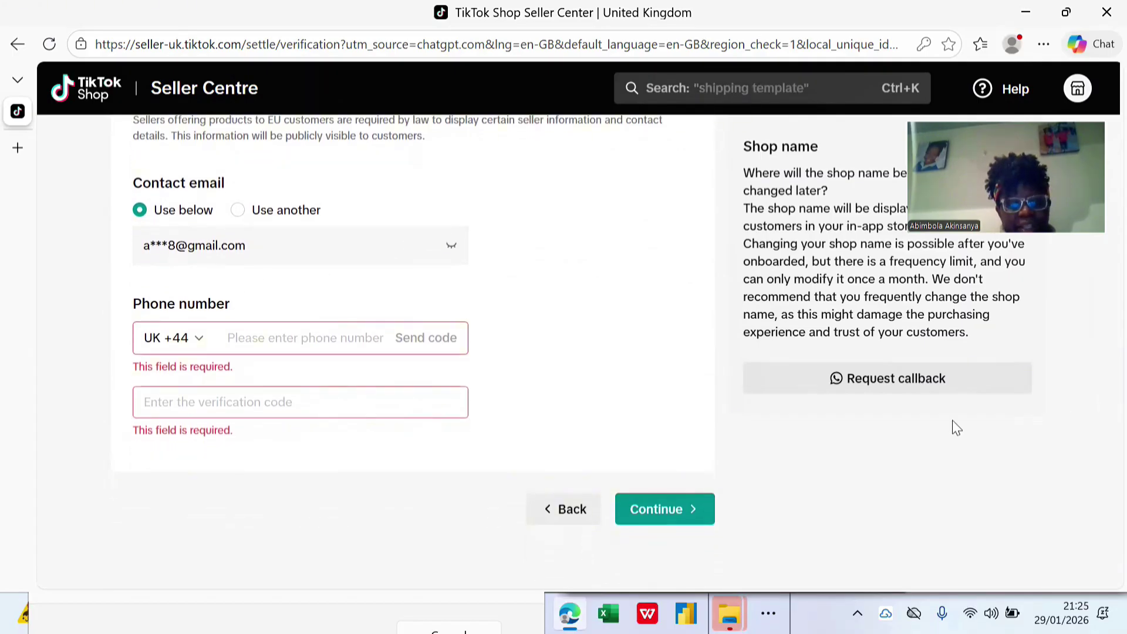
click(391, 339)
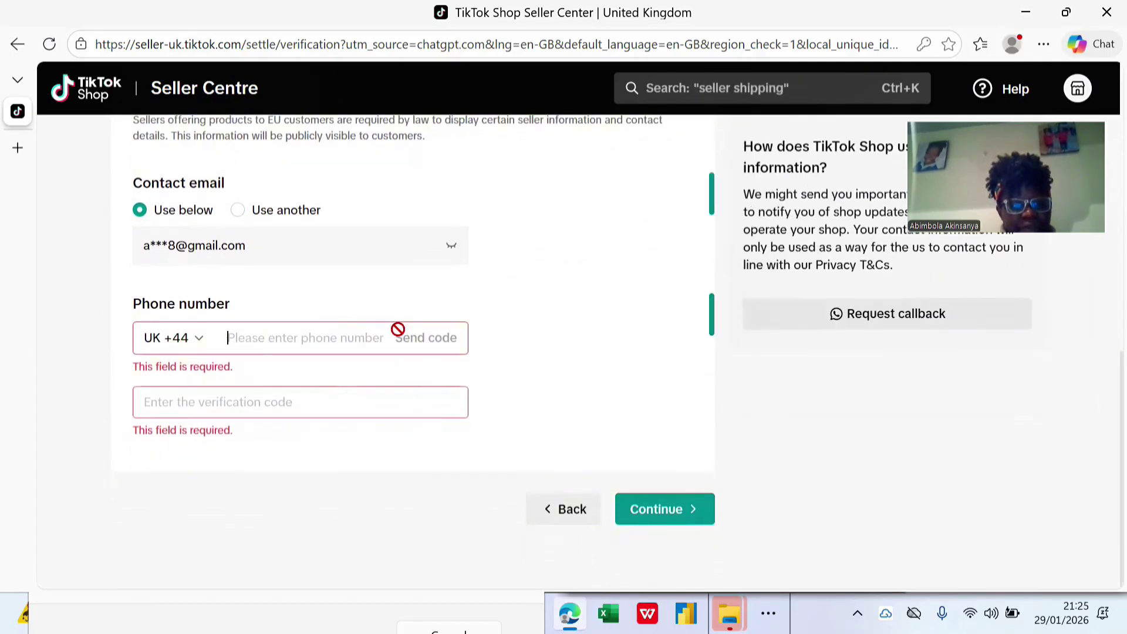
click(354, 337)
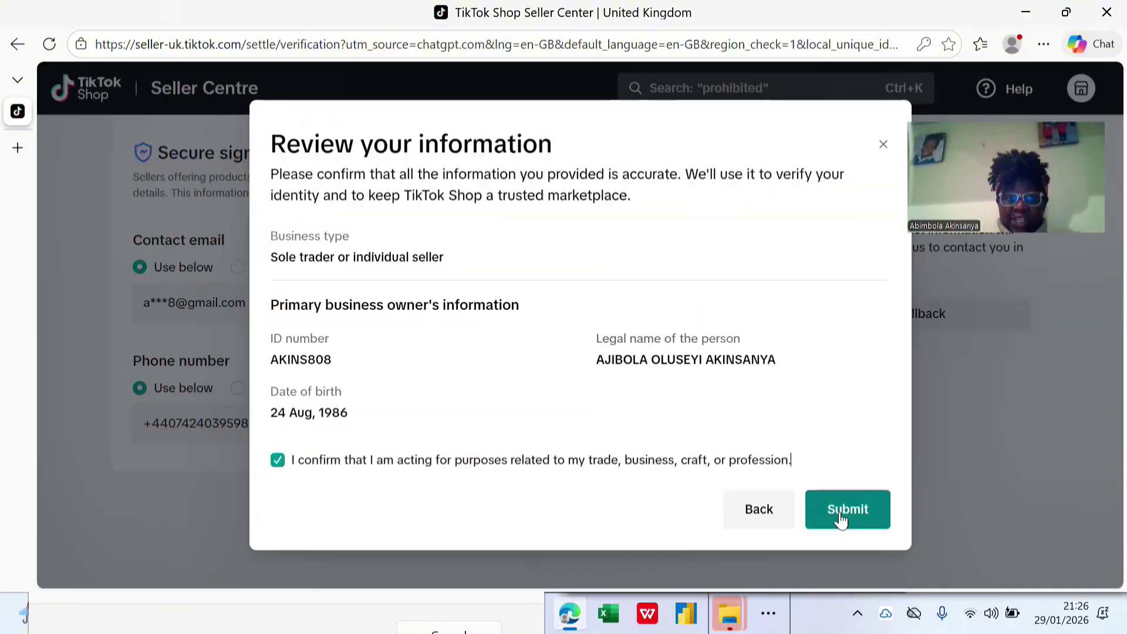
click(840, 511)
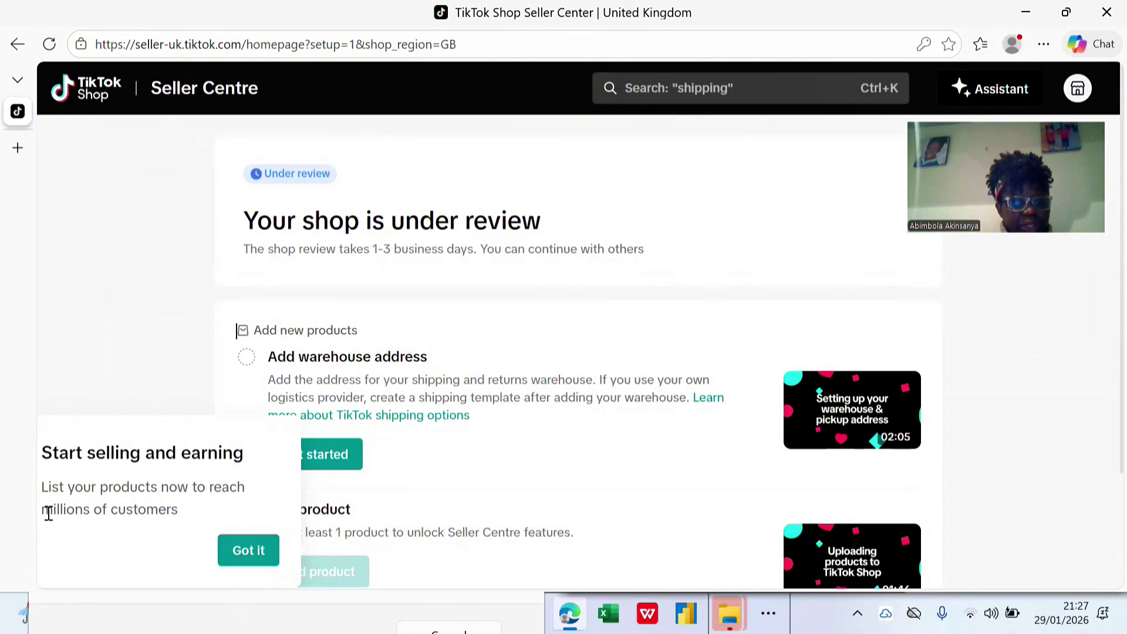
- Dismiss the Start selling and earning tip to reveal the warehouse-address and add-product setup tasks
click(248, 551)
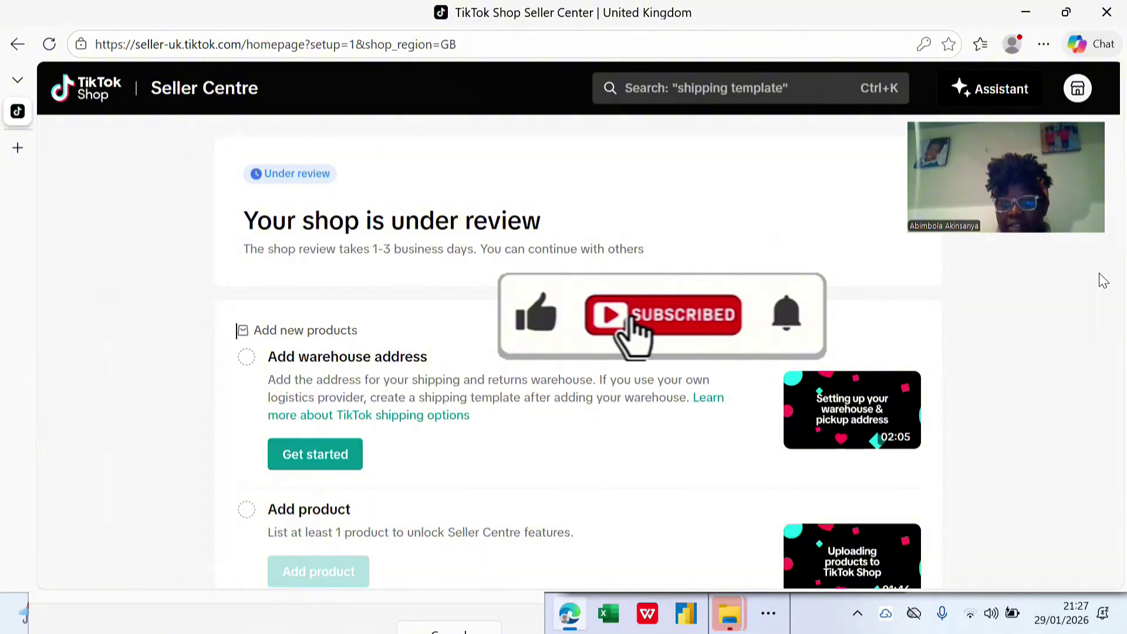
scroll(1100, 343, down, 2)
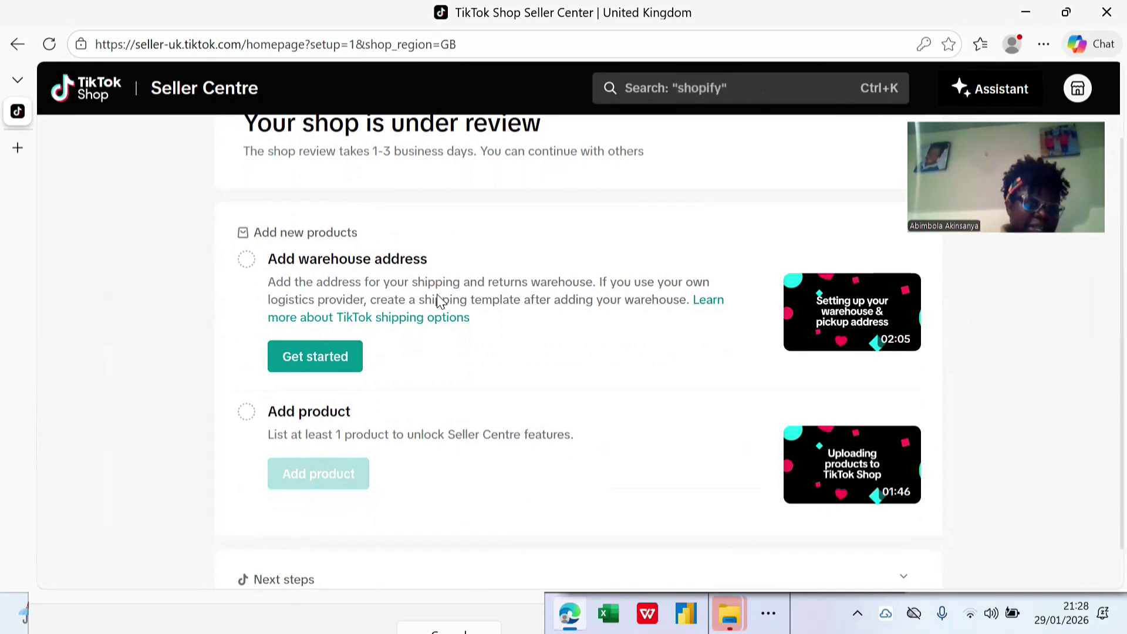
- Enter the pickup warehouse's contact person, phone, postcode and street address, with region Northern Ireland
click(315, 356)
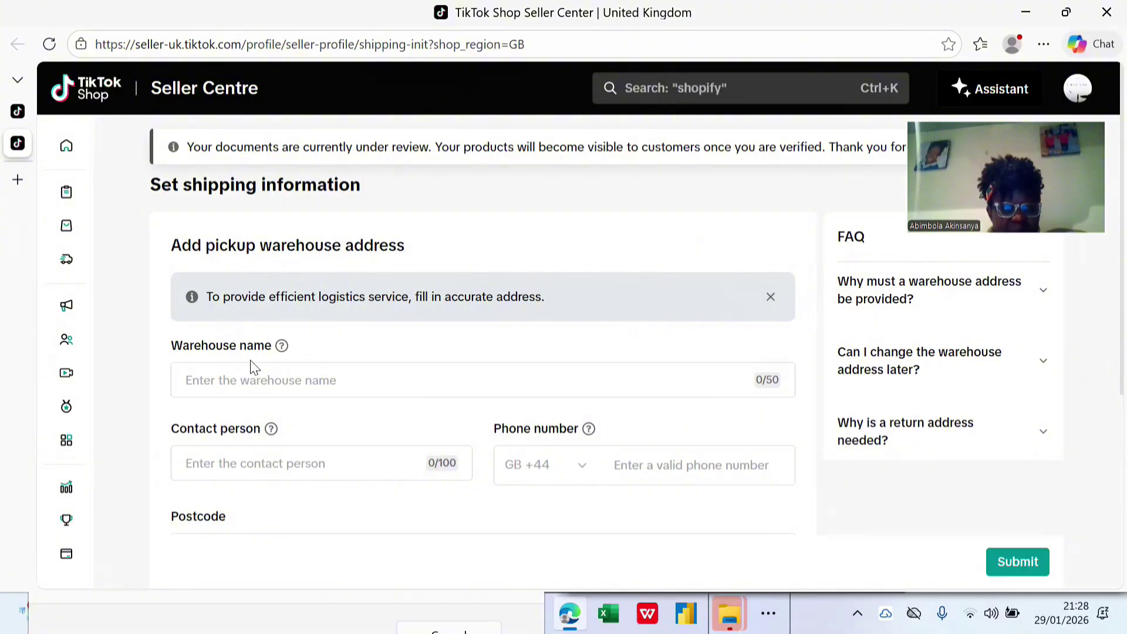
click(327, 395)
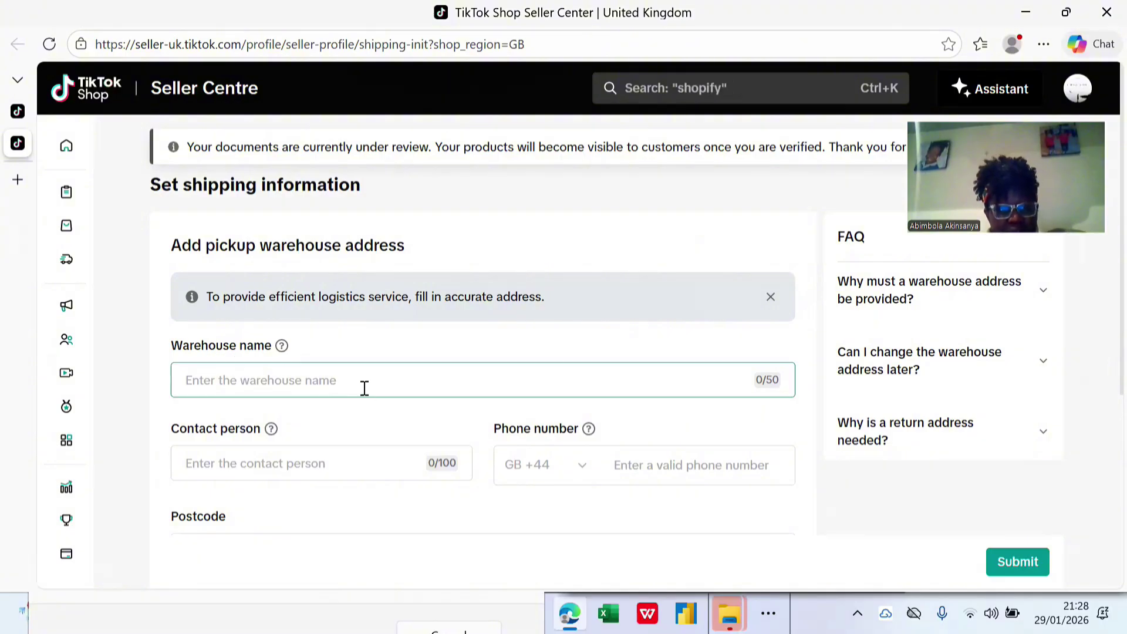
click(653, 312)
scroll(1099, 258, down, 5)
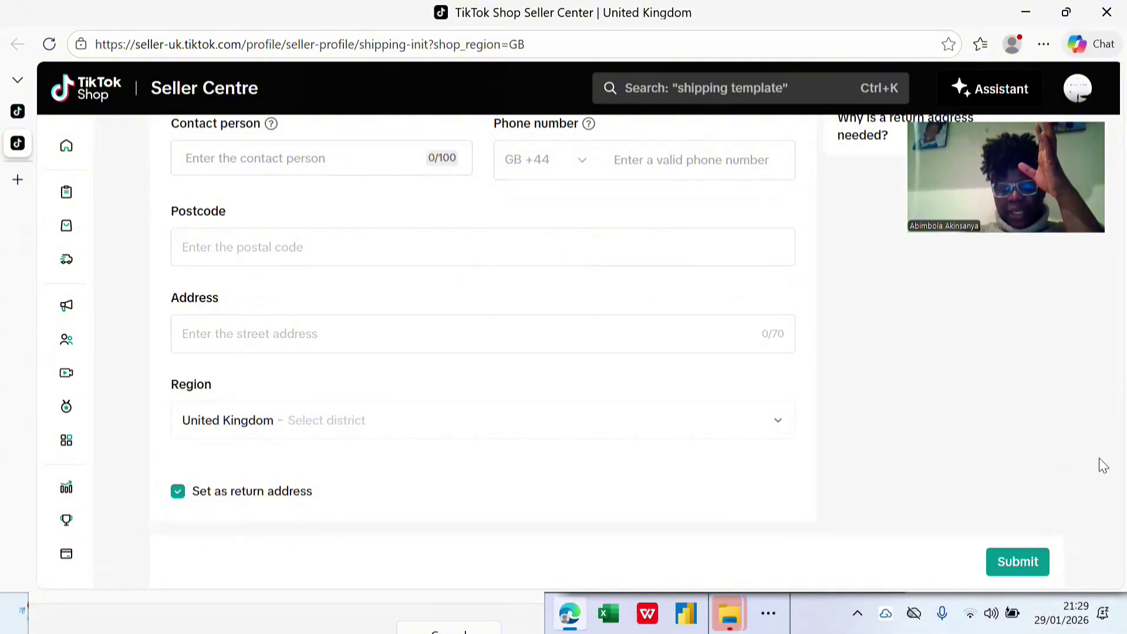
scroll(1099, 465, up, 5)
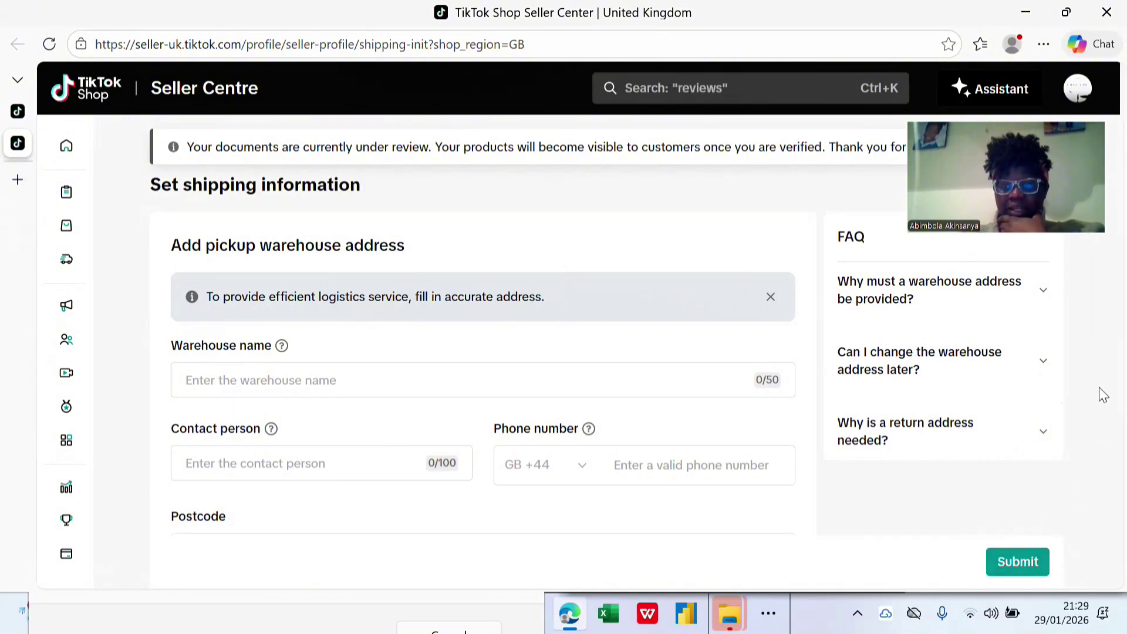
scroll(1099, 391, down, 3)
scroll(1101, 531, down, 2)
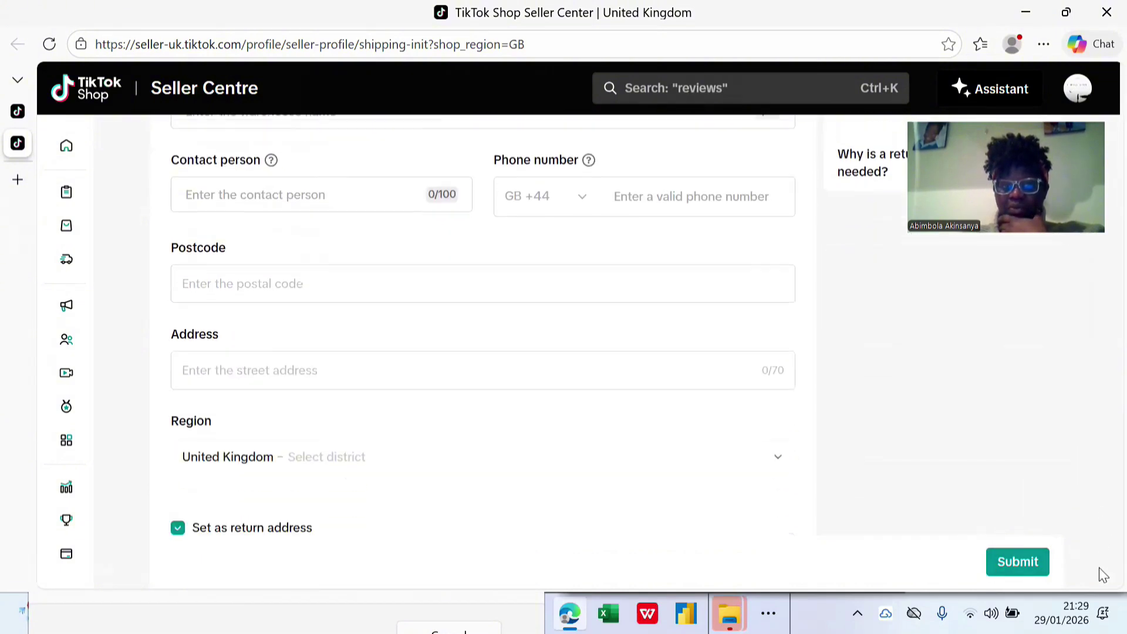
scroll(1100, 470, up, 4)
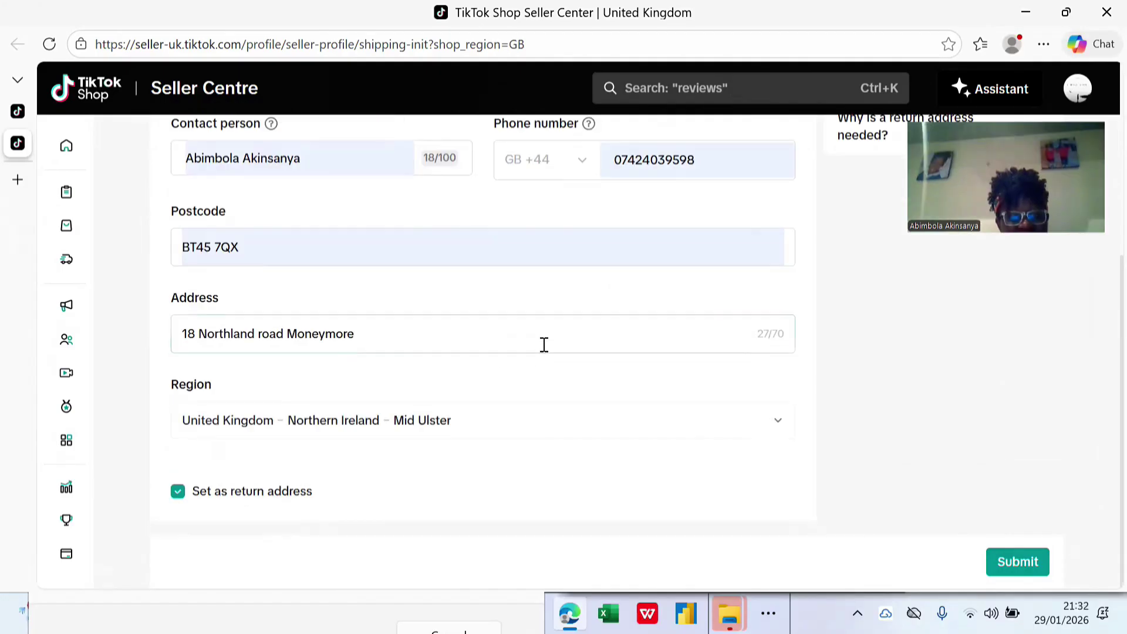
- Submit the Set shipping information form with the new warehouse address
click(1018, 562)
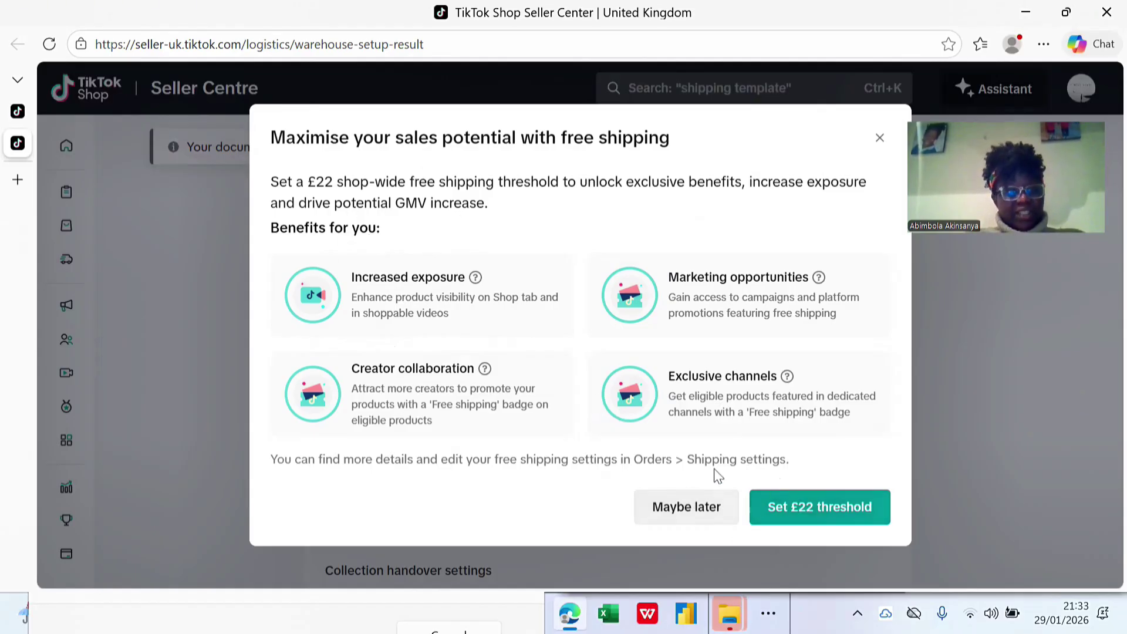
- Choose Maybe later on the £22 free-shipping threshold offer
click(695, 508)
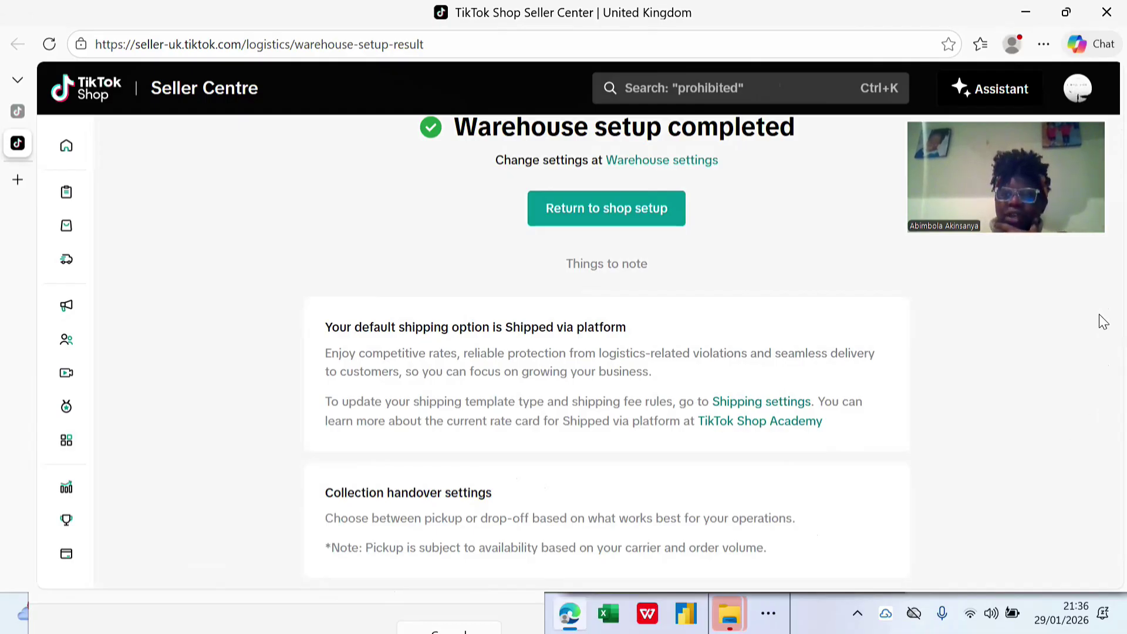
scroll(1100, 296, up, 1)
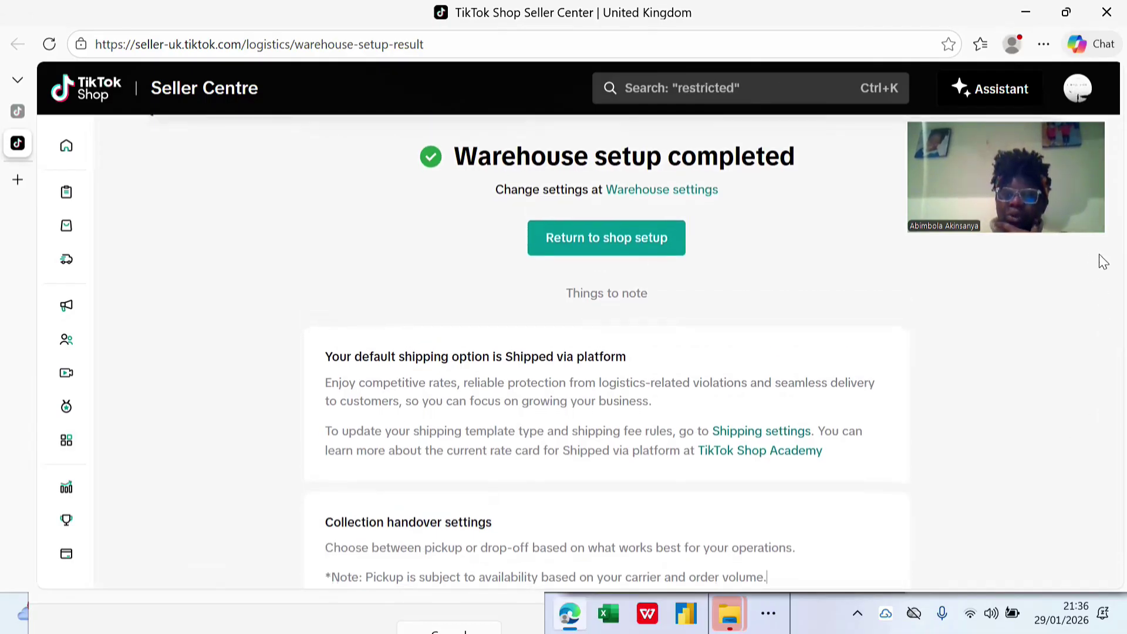
scroll(1098, 300, down, 1)
scroll(1098, 301, up, 2)
scroll(1098, 316, down, 2)
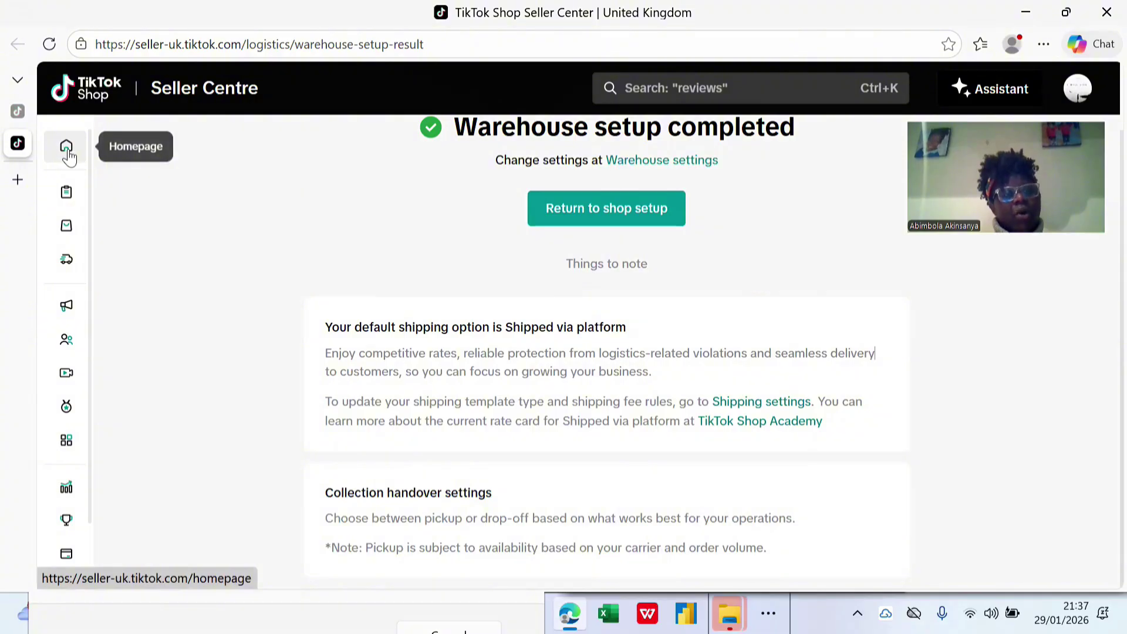
mouse_move(67, 193)
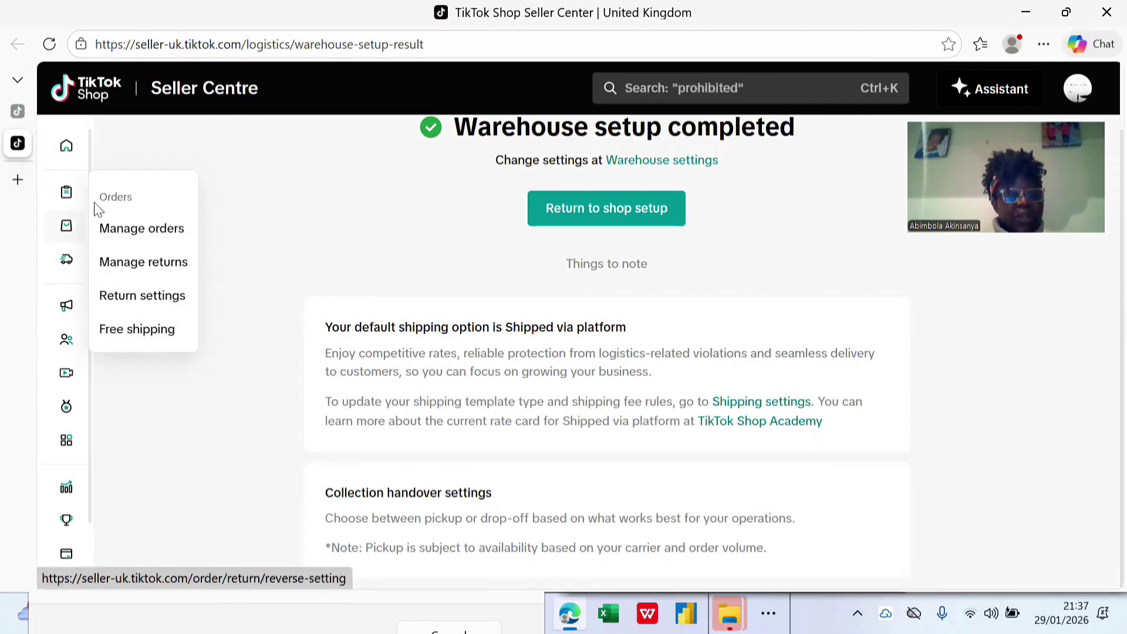
mouse_move(63, 279)
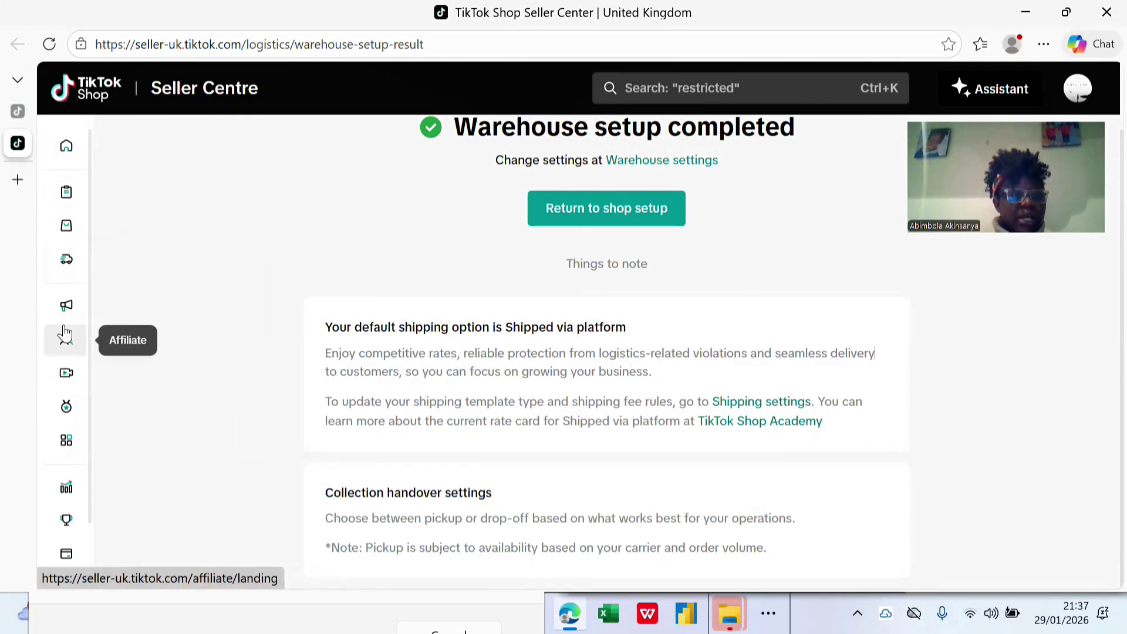
mouse_move(67, 306)
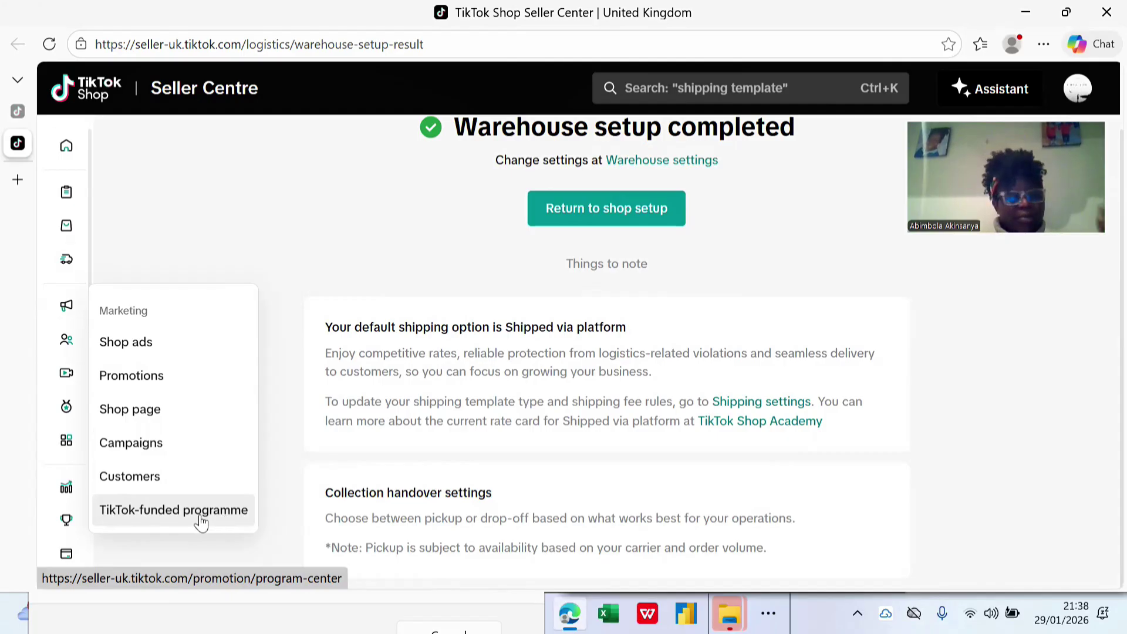
mouse_move(65, 351)
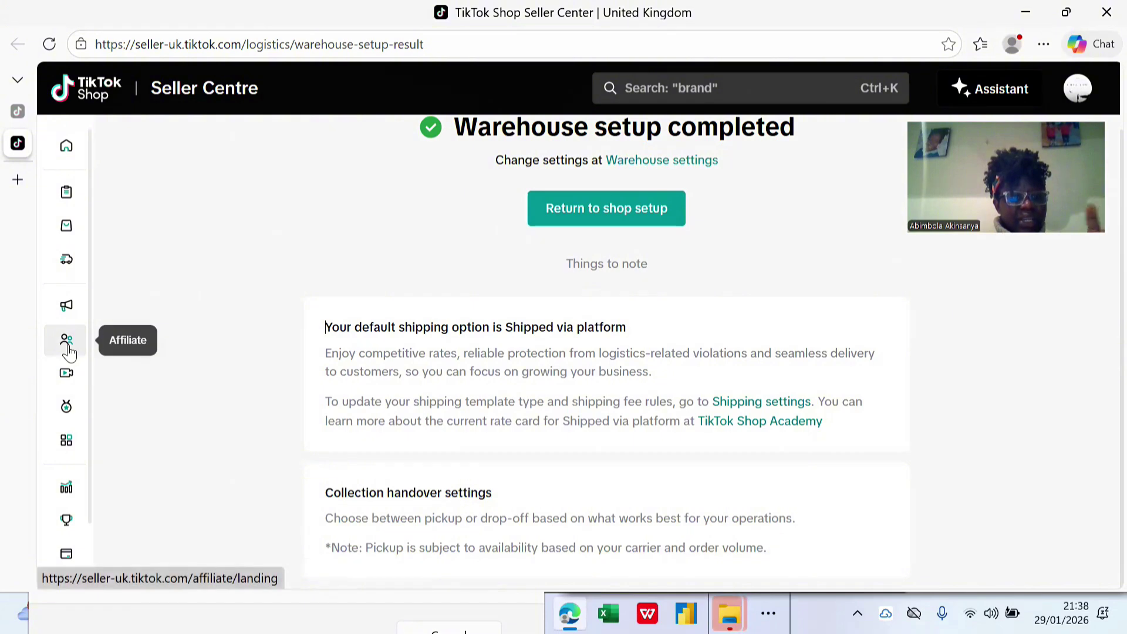
mouse_move(63, 387)
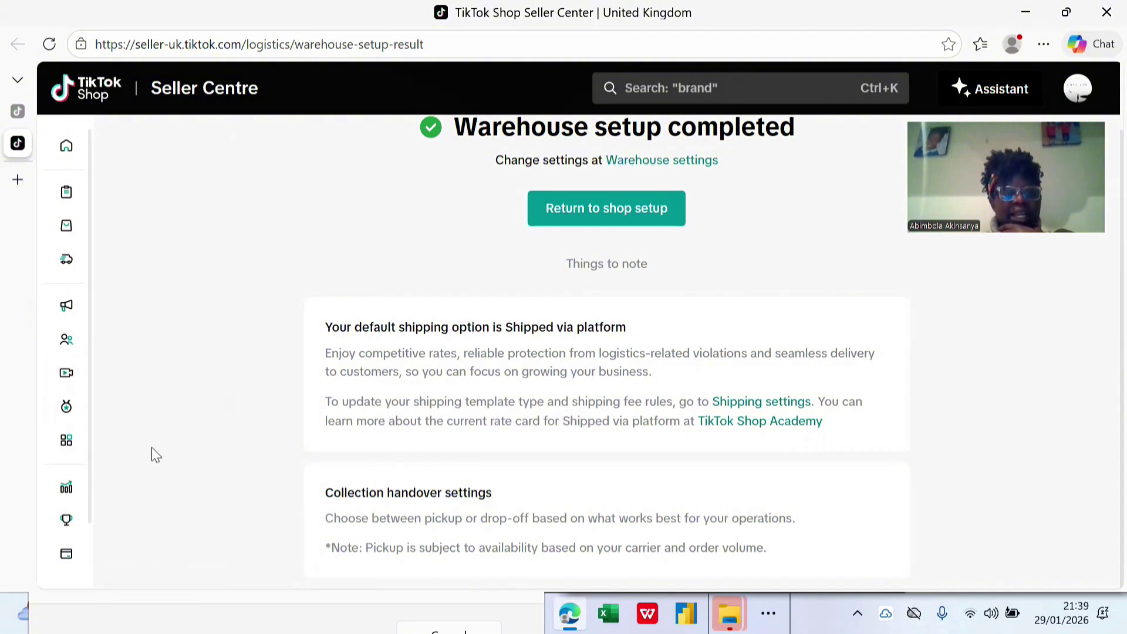
mouse_move(71, 374)
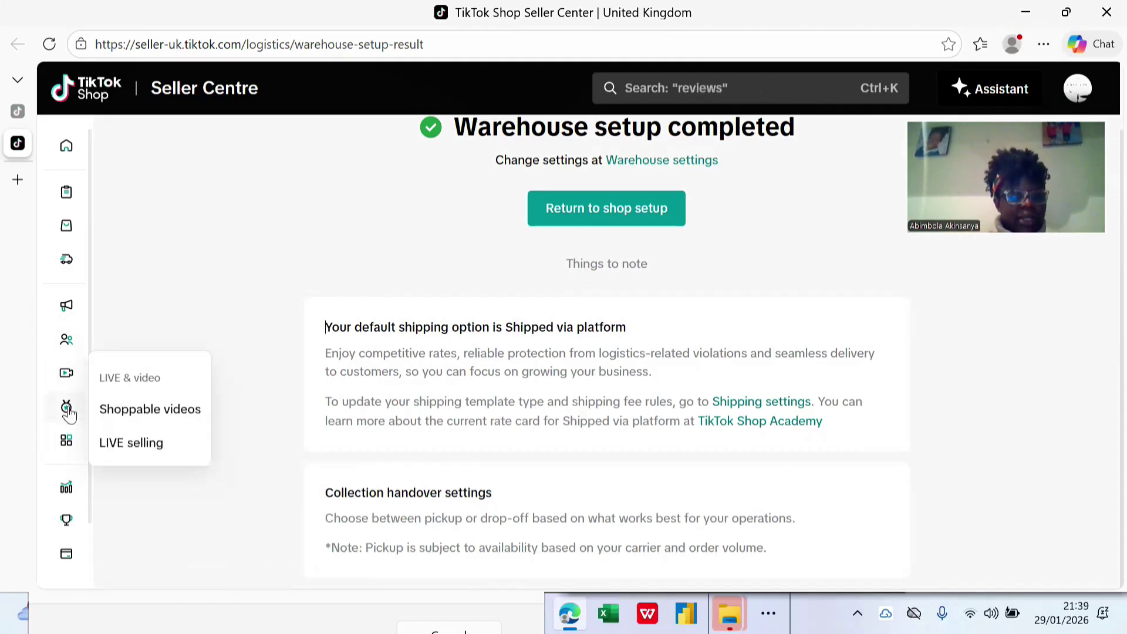
mouse_move(68, 409)
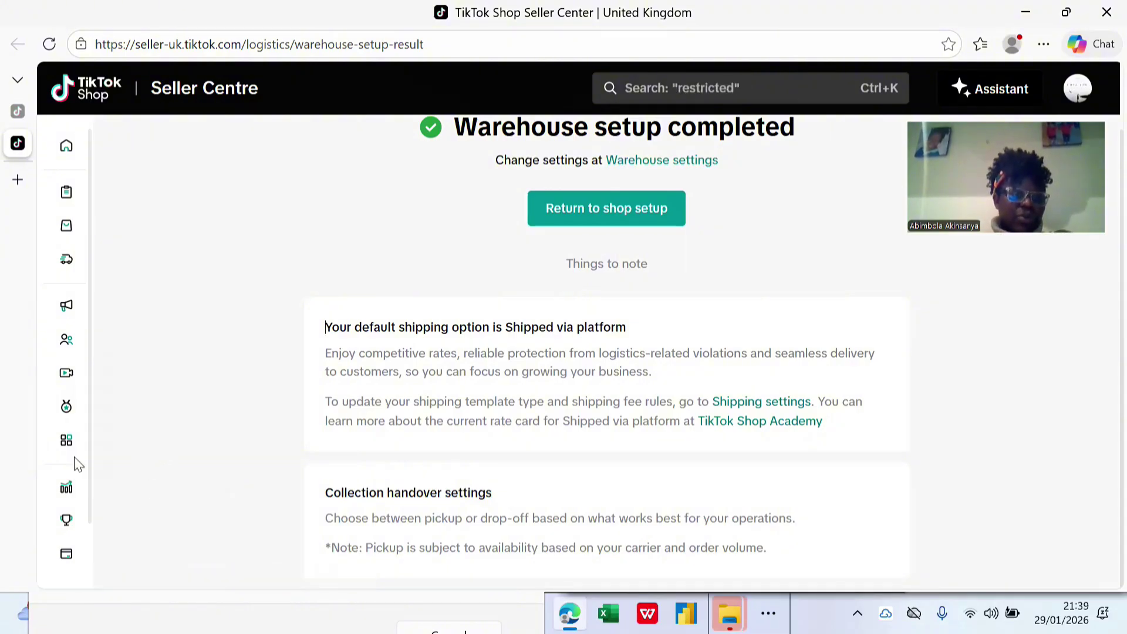
mouse_move(69, 440)
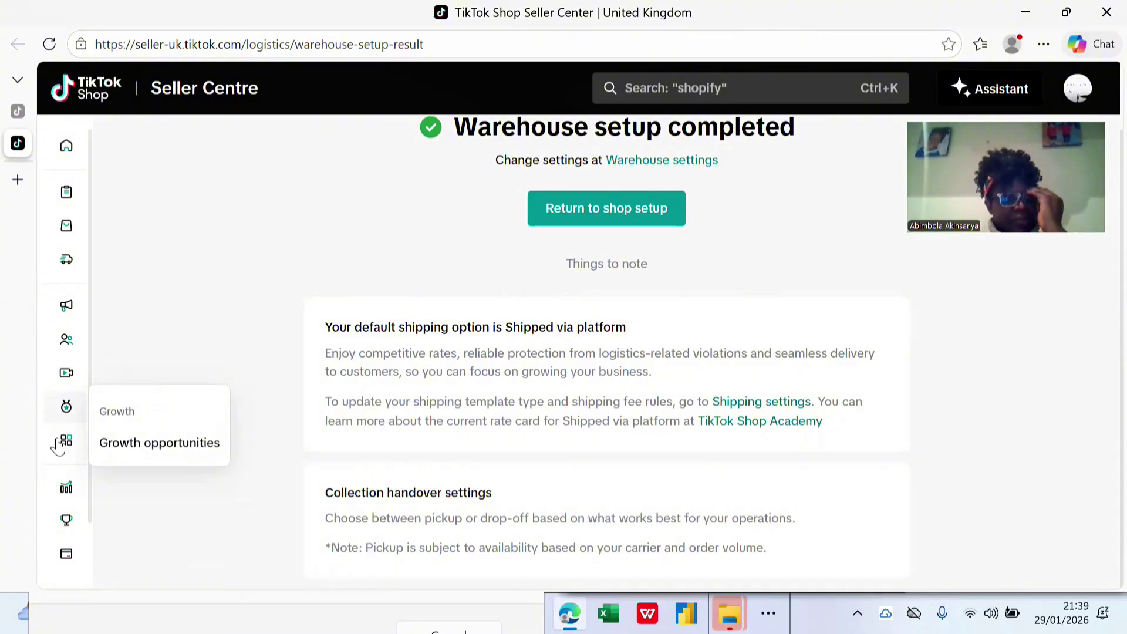
mouse_move(66, 447)
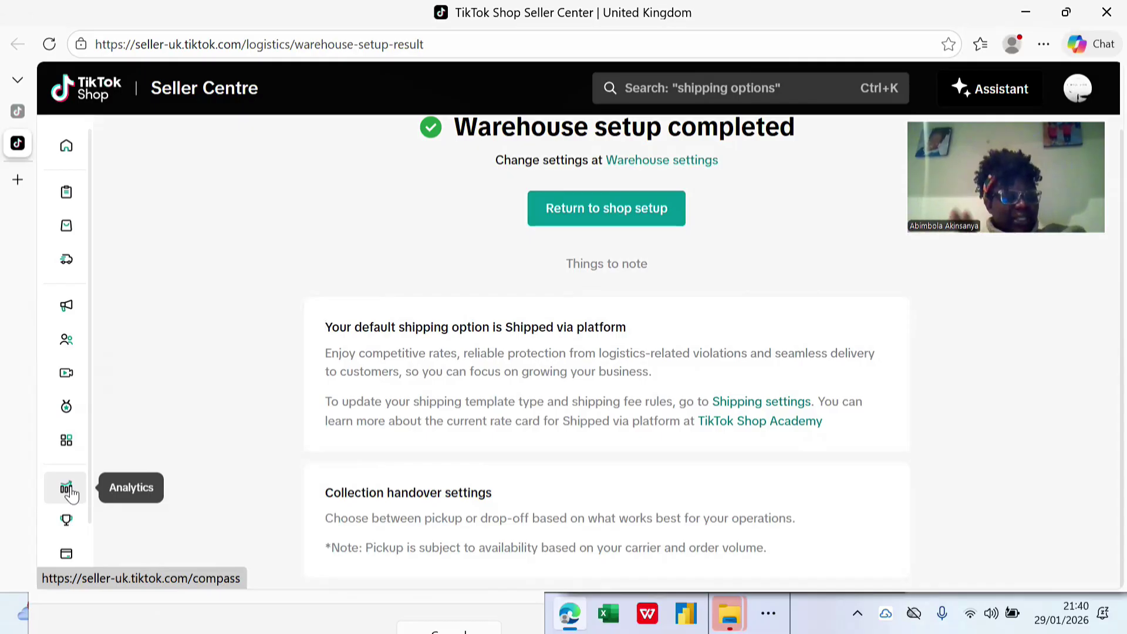
mouse_move(68, 524)
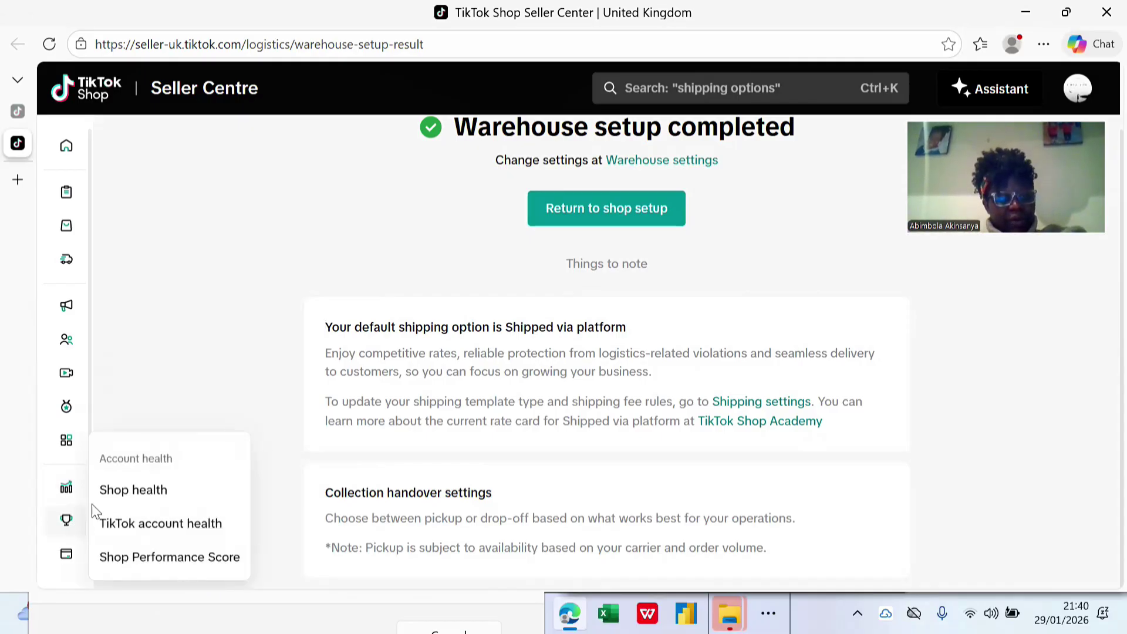